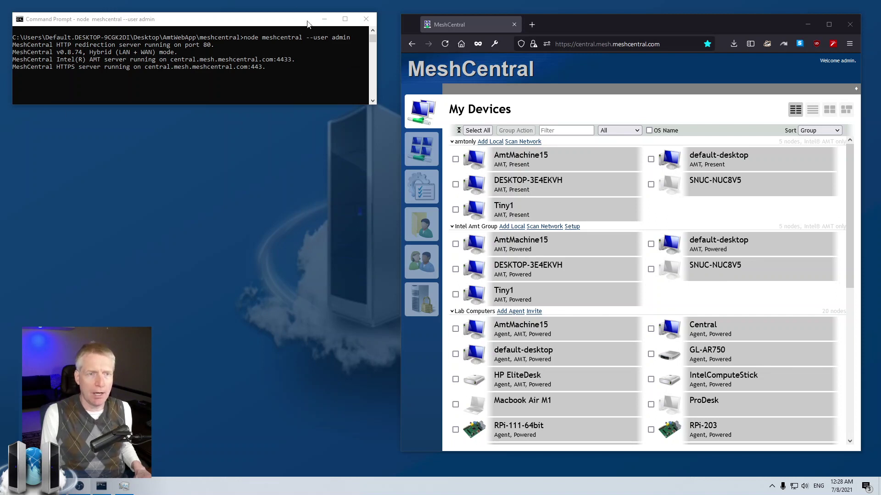
Clear the command prompt out of view, move the browser aside, and connect then disconnect a terminal session on the Central device.
click(324, 20)
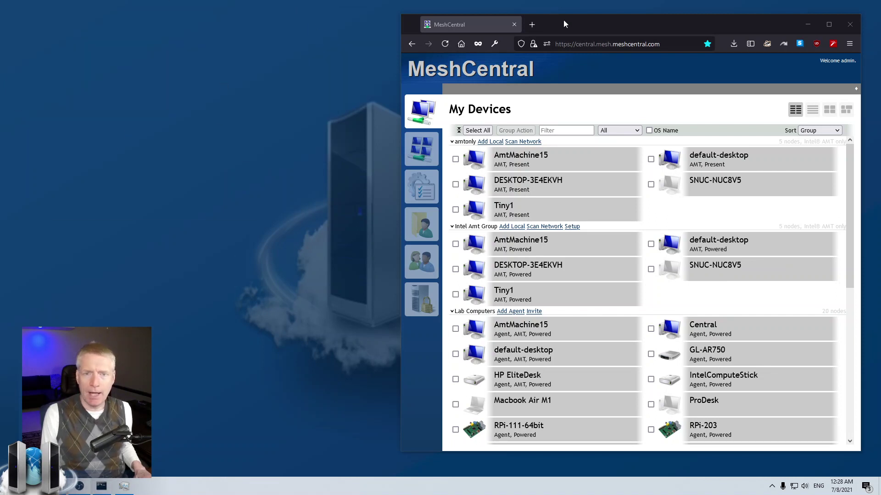
drag(638, 25, 270, 35)
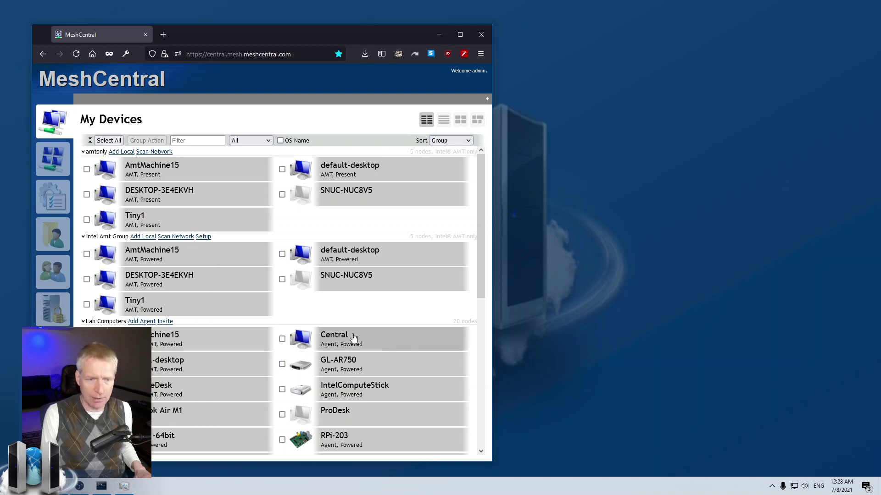
click(386, 350)
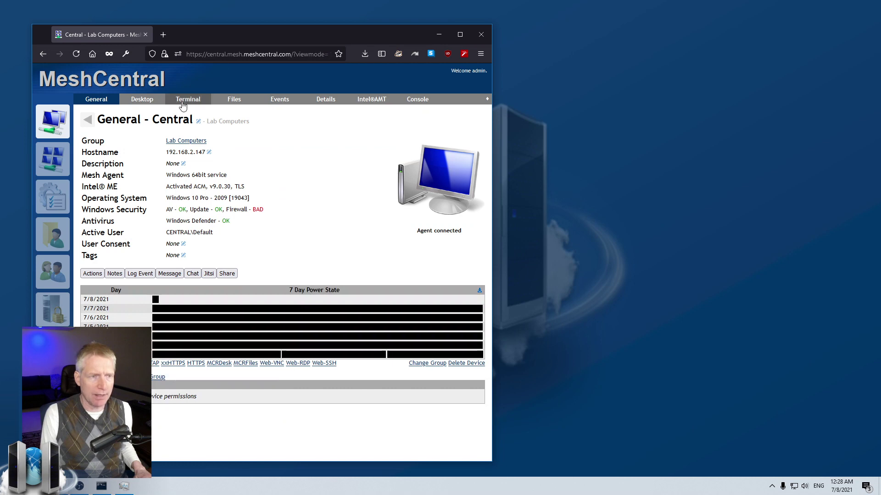
click(184, 100)
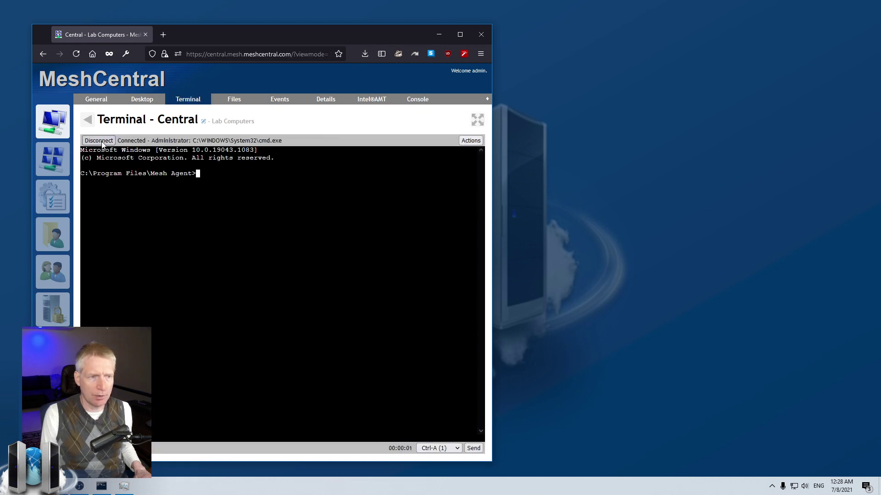
click(102, 142)
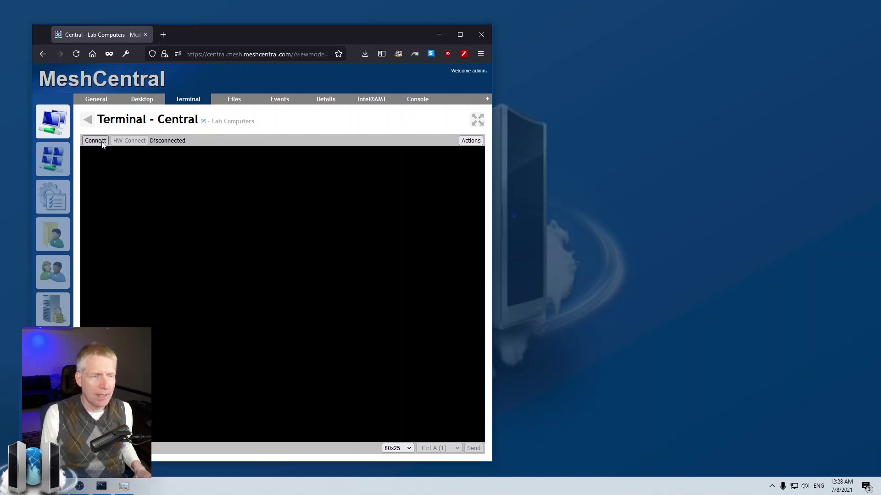
Add an agent to the Lab Computers group, choosing MeshCentral Assistant with the "System Tray, Monitor only" installation type.
click(62, 123)
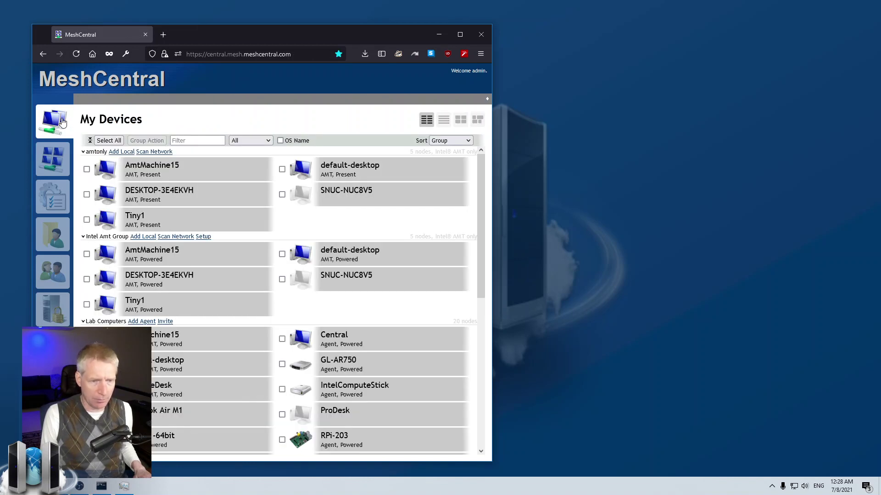
click(142, 321)
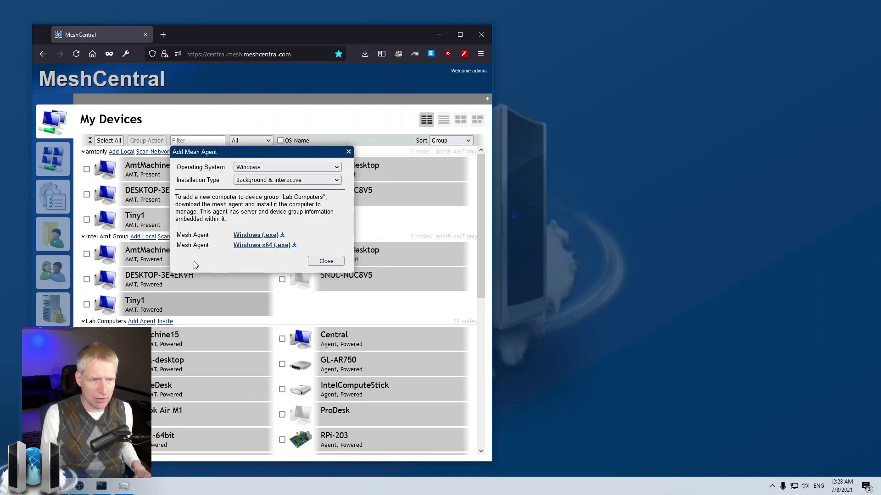
click(258, 169)
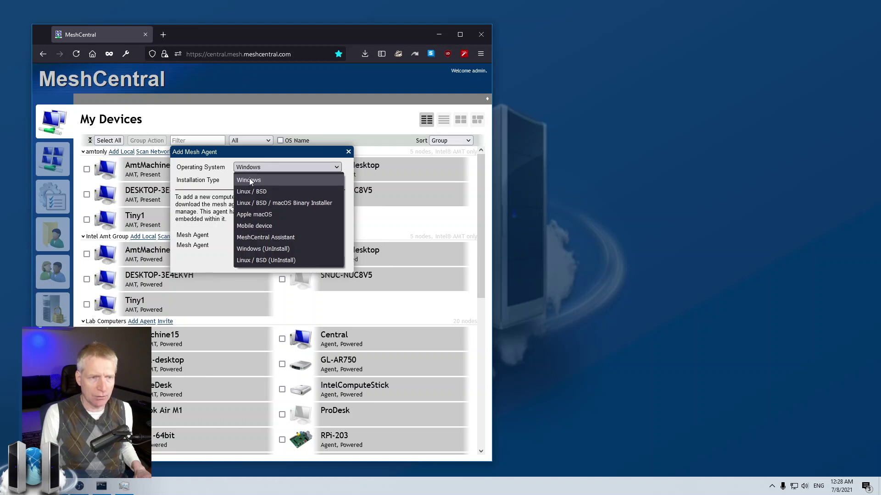
click(257, 171)
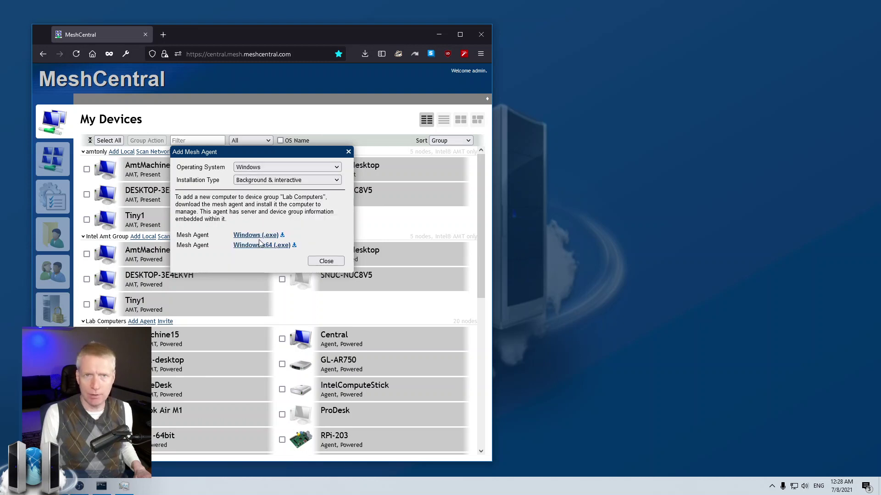
click(257, 167)
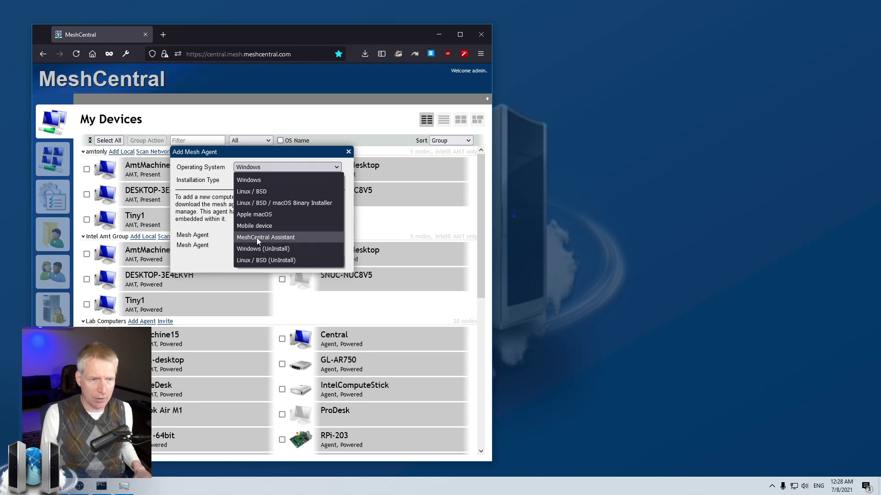
click(257, 238)
click(259, 181)
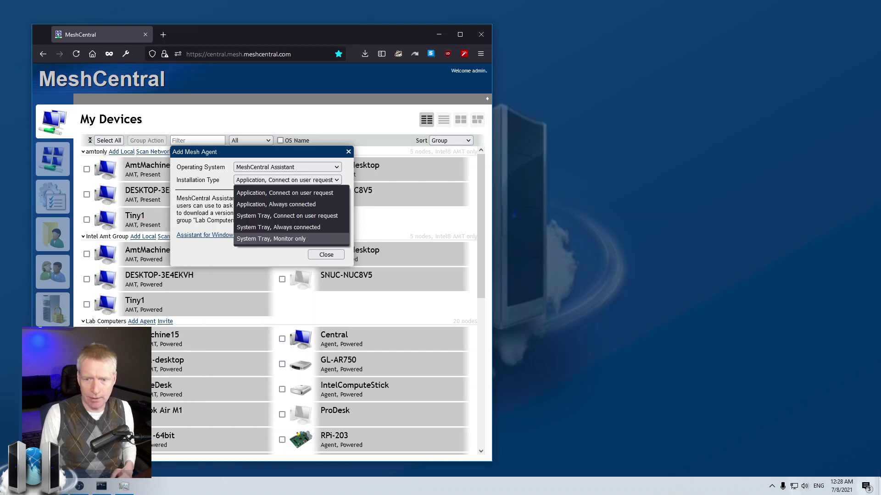
click(272, 238)
Download the Windows assistant MeshCentralAssistant-LabComputers.exe, run it and show its window.
click(227, 238)
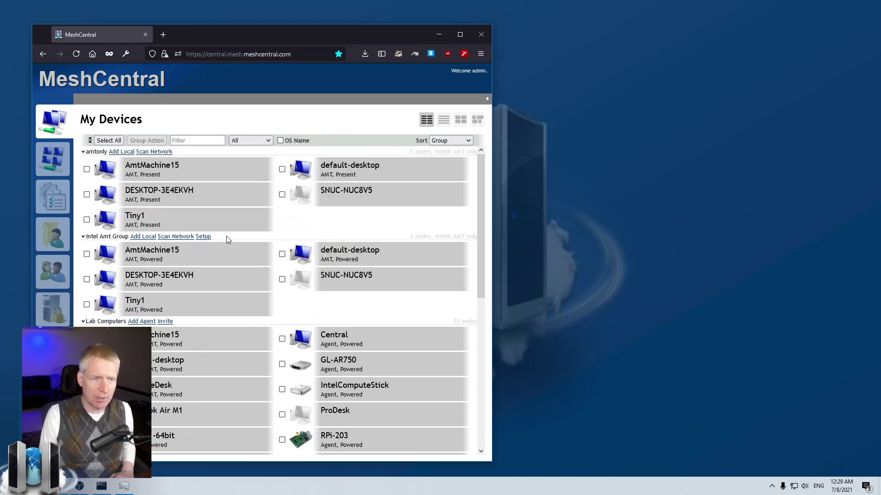
click(535, 281)
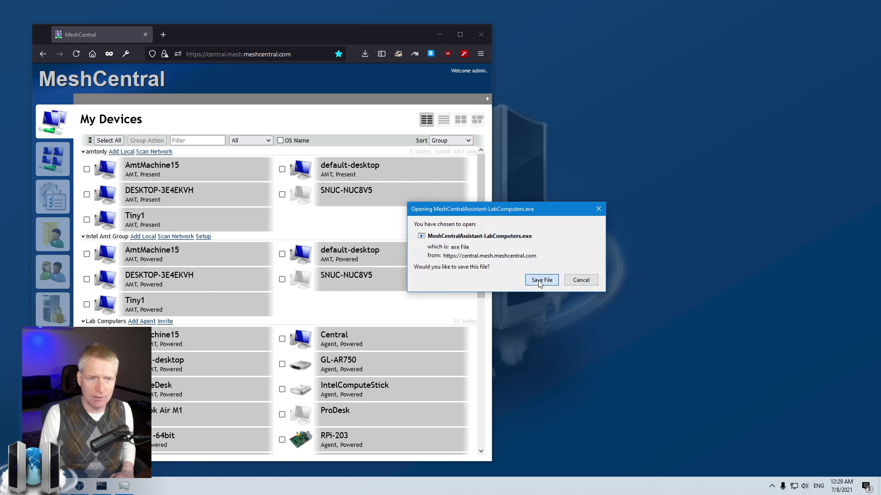
click(364, 54)
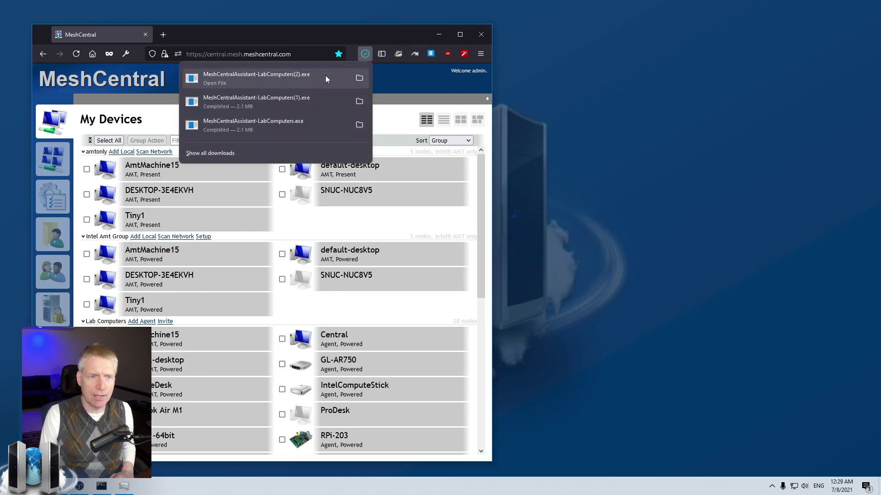
click(299, 80)
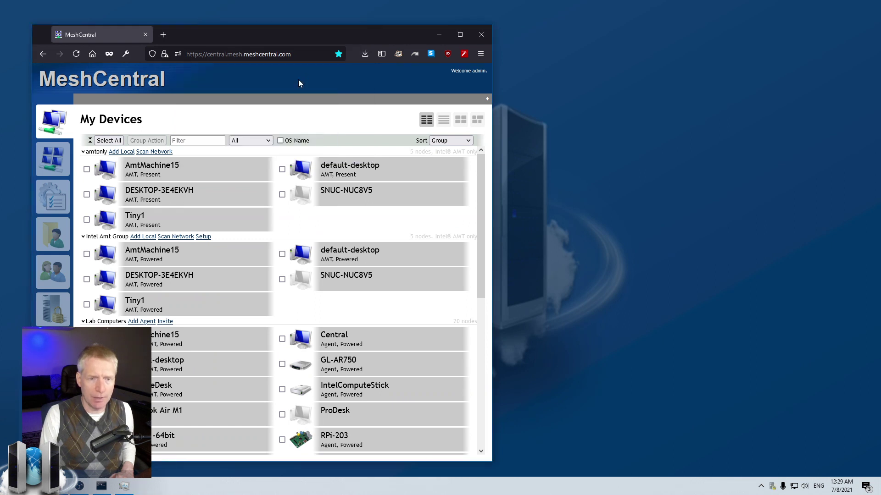
click(773, 487)
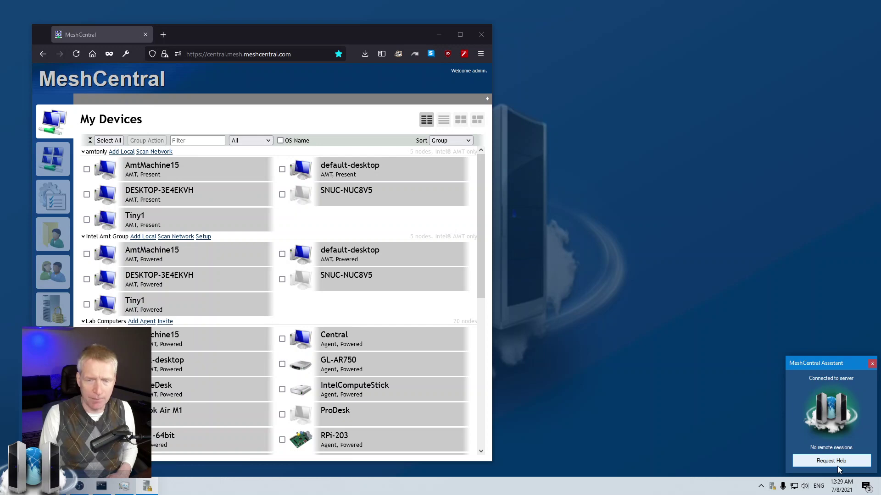
Open Task Manager beside the device list and stop the Mesh Agent service.
right_click(251, 487)
click(289, 449)
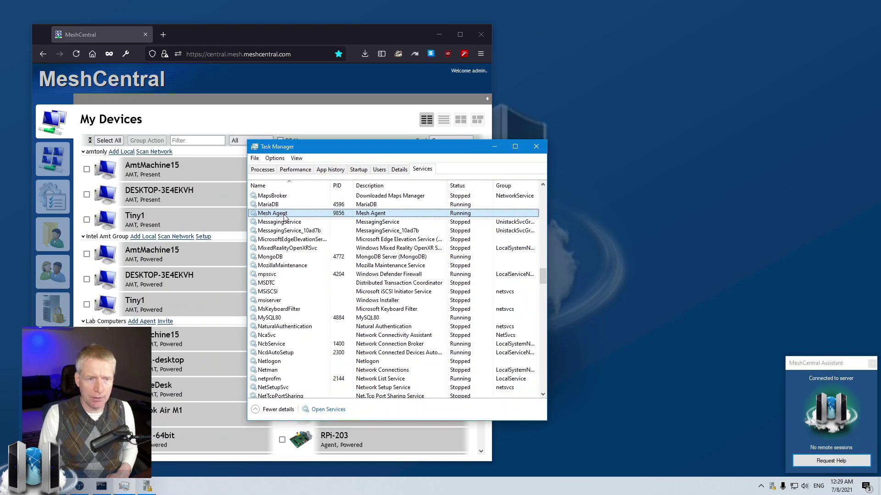
drag(422, 151, 569, 174)
right_click(527, 237)
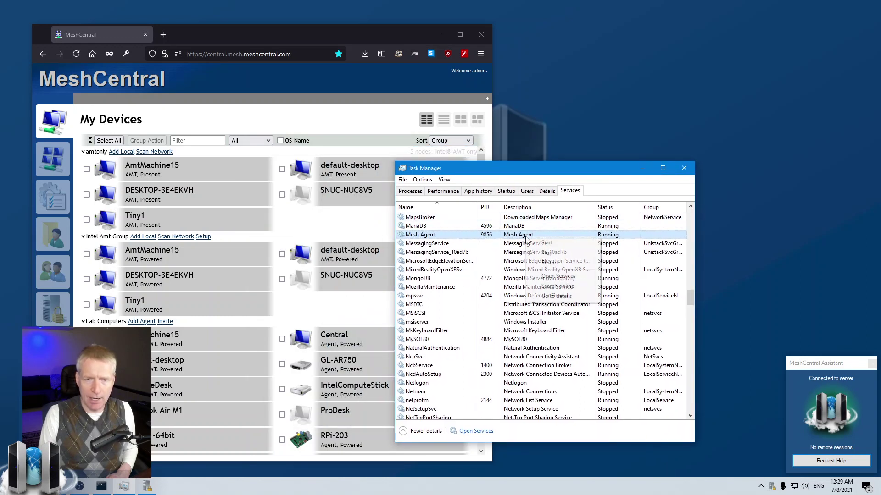
click(539, 254)
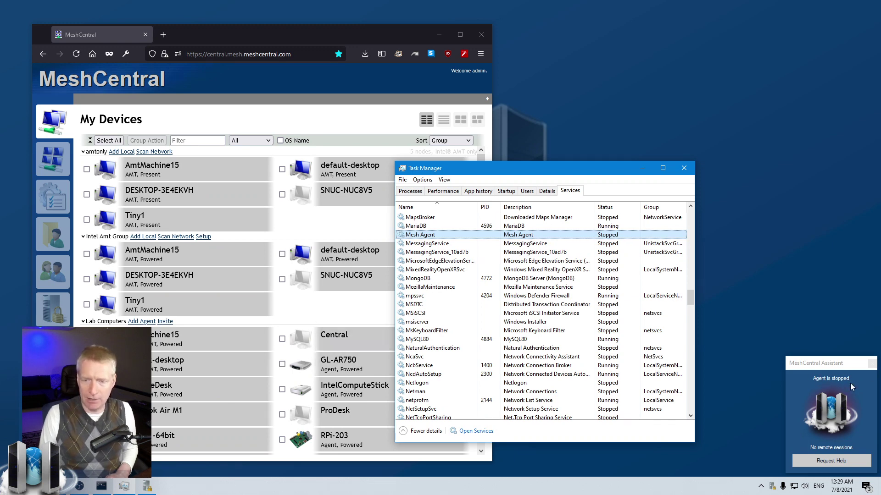
Start the Mesh Agent service again and close Task Manager.
right_click(523, 238)
click(532, 239)
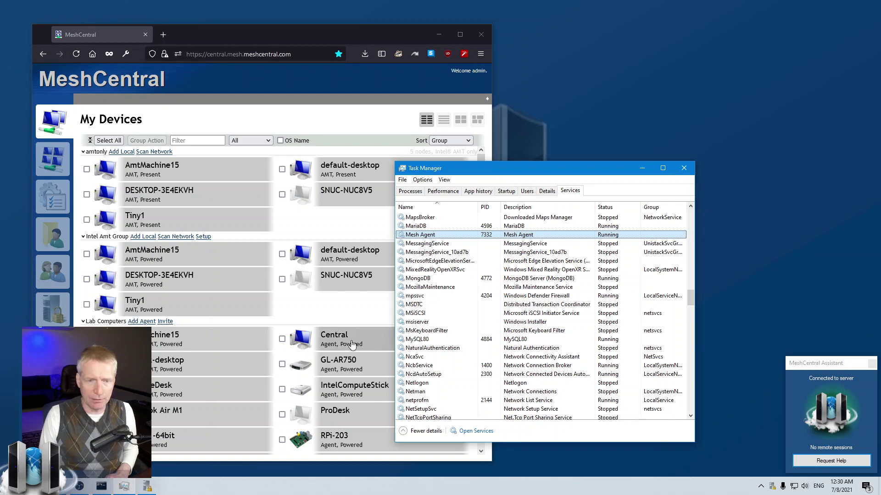
click(663, 168)
click(859, 5)
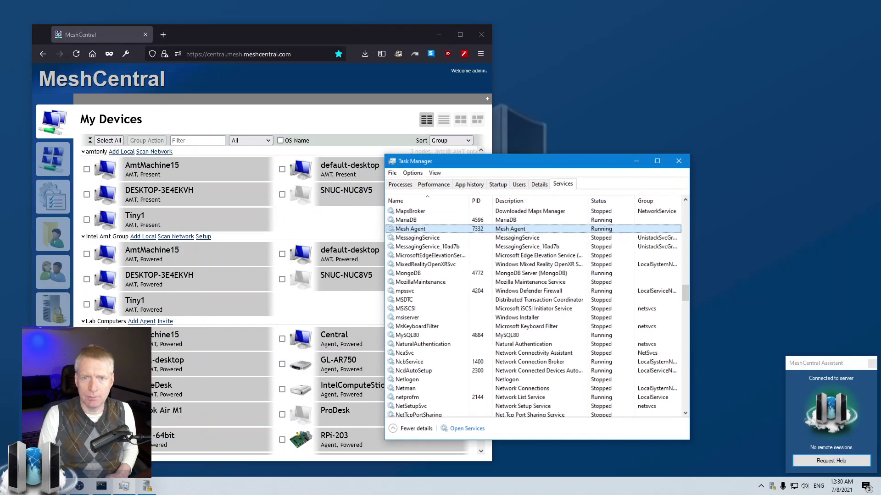
click(678, 161)
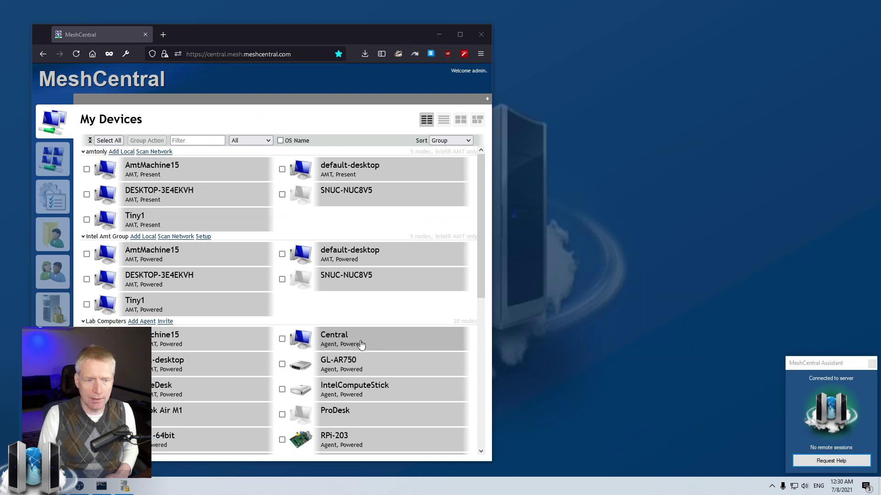
Connect a terminal session to the Central device in Lab Computers and bring the MeshCentral Assistant window into focus.
click(361, 345)
click(188, 99)
click(96, 140)
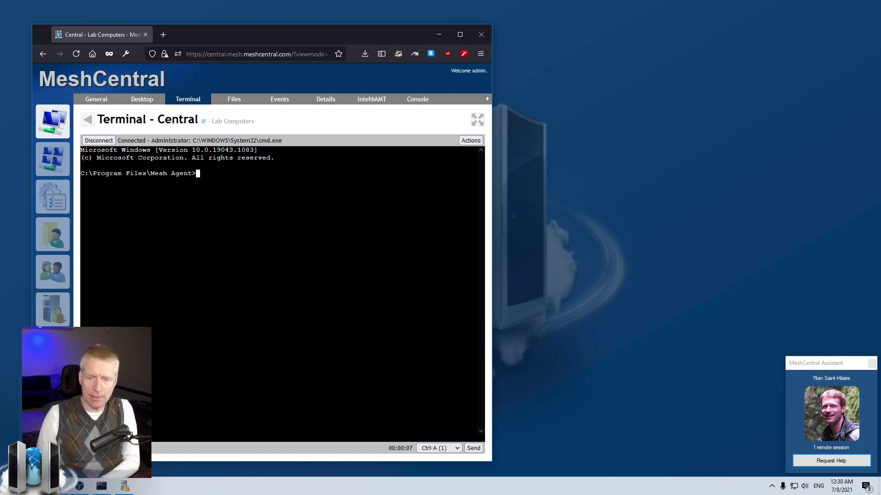
click(833, 364)
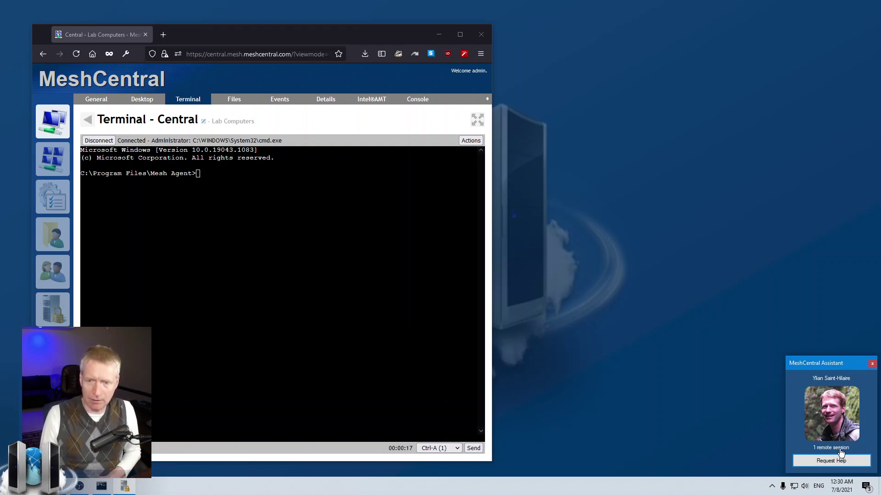
Check the picture on the My Account page, and show the assistant's list of active remote sessions above its window.
click(54, 159)
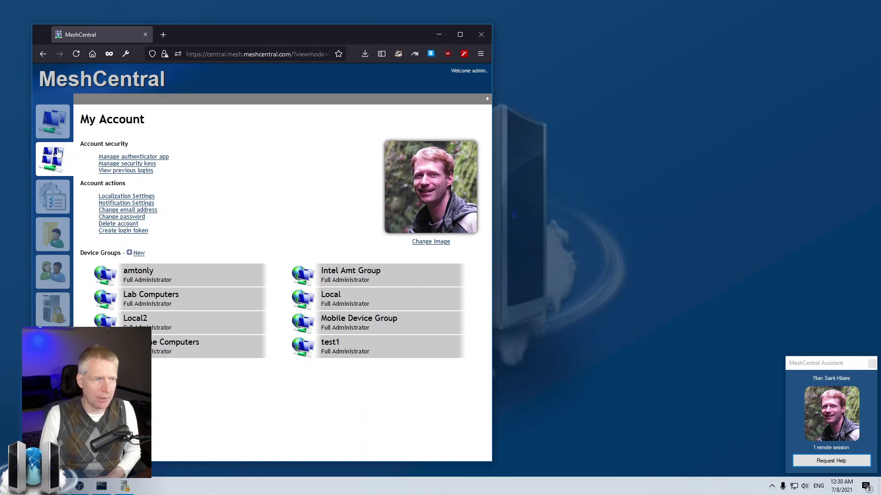
click(55, 132)
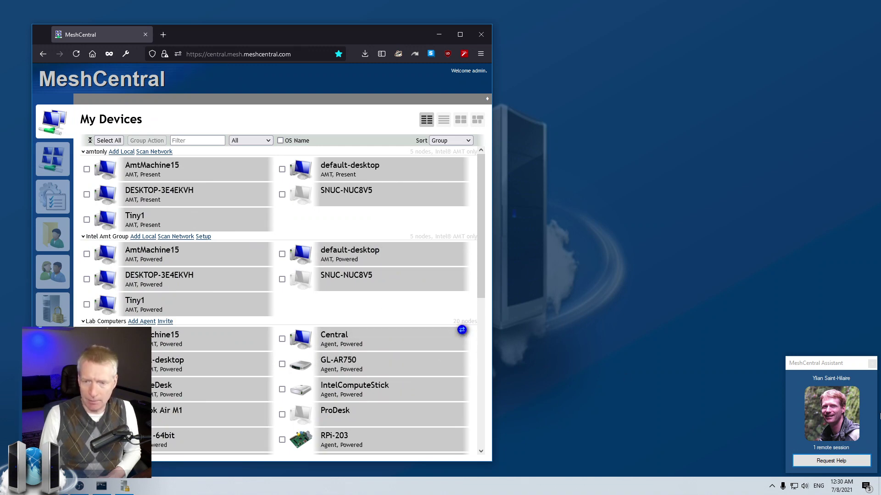
click(858, 413)
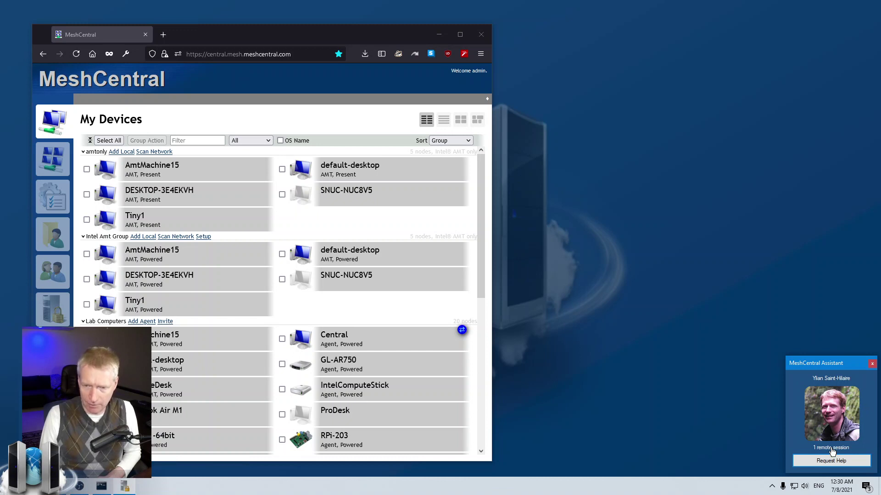
click(832, 450)
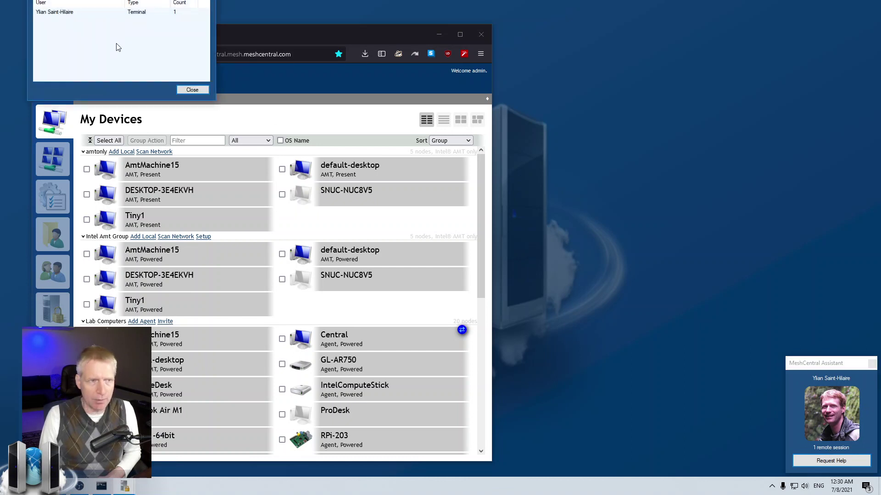
drag(64, 2, 734, 219)
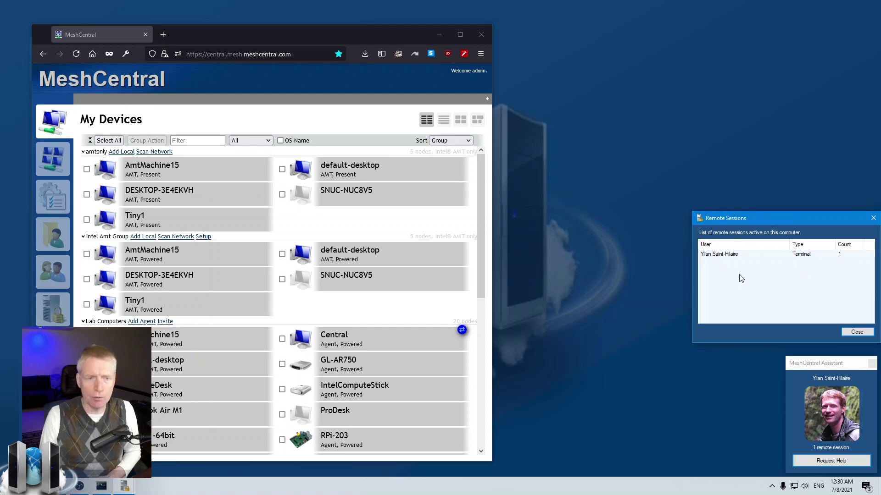
Connect a file session to the Central device, and disconnect both its file and terminal sessions.
click(375, 342)
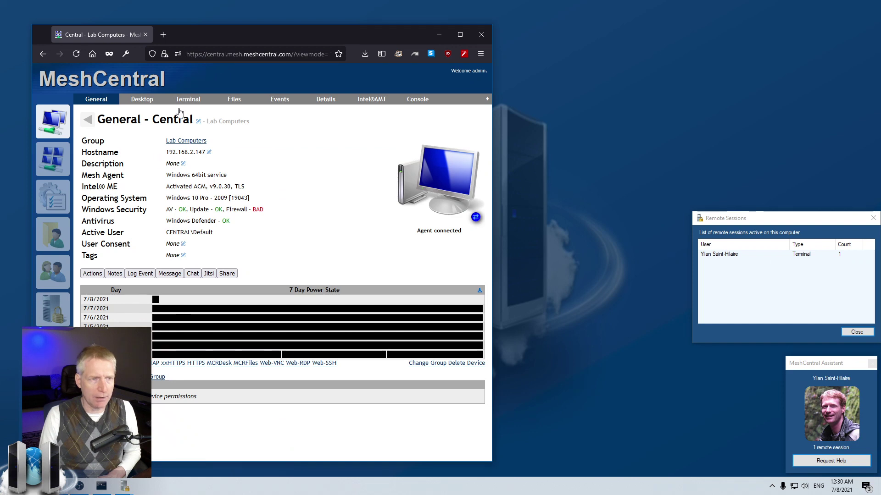
click(233, 100)
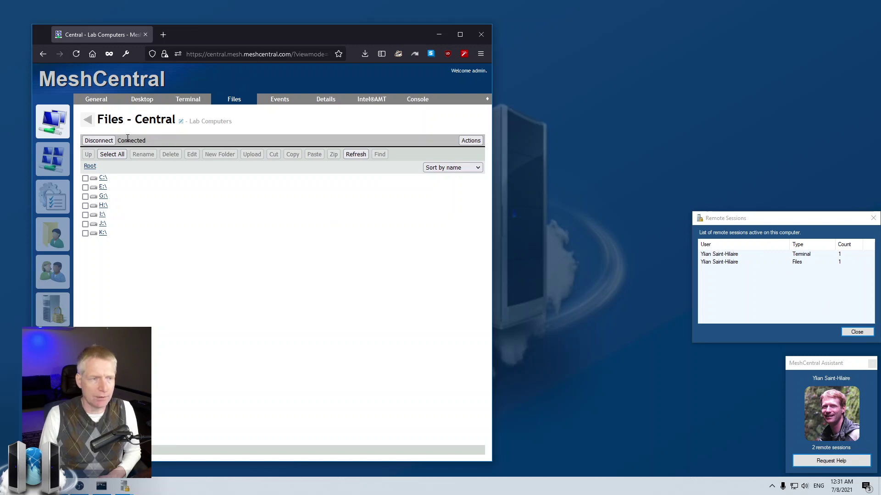
click(112, 140)
click(188, 99)
click(95, 141)
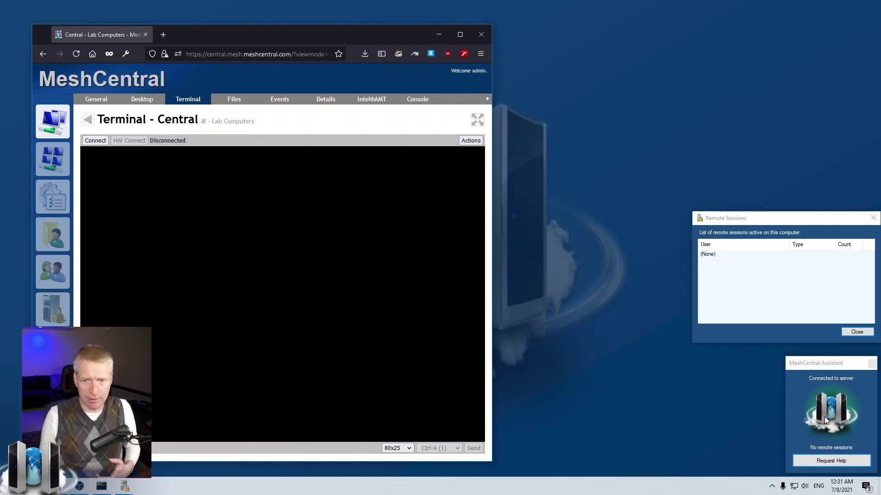
Stop the Mesh Agent service from Task Manager's services list and close Task Manager.
right_click(344, 489)
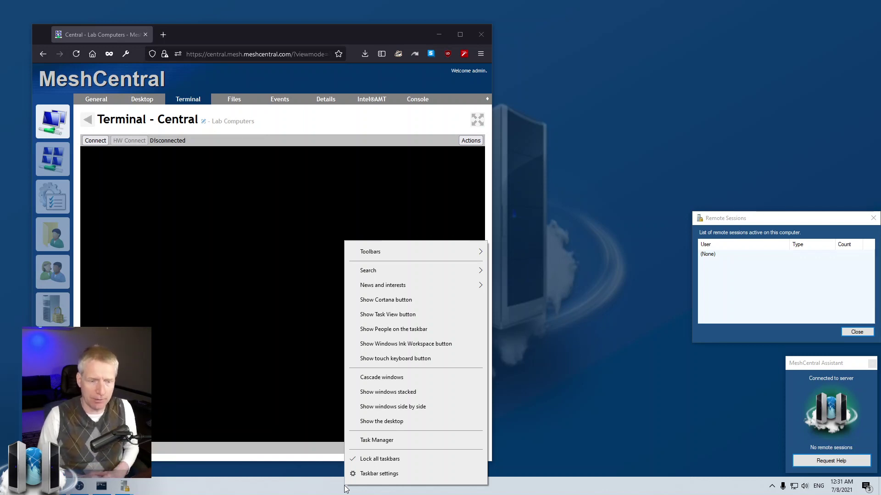
click(367, 439)
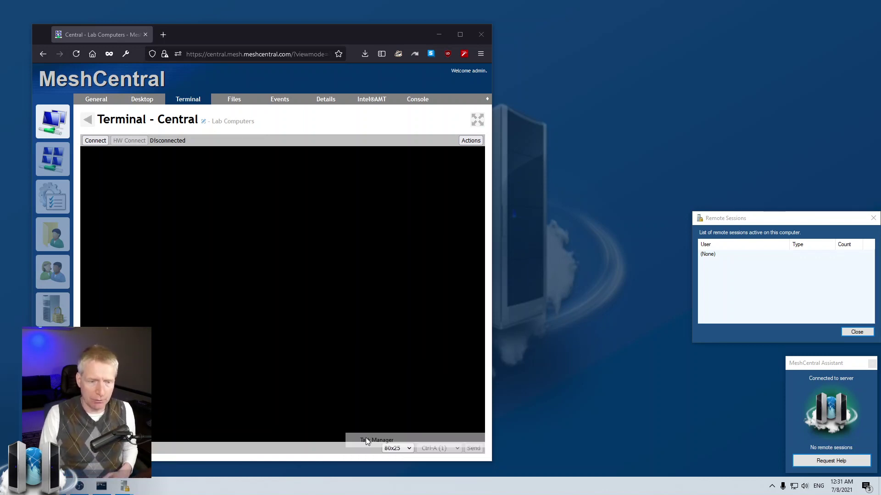
click(570, 190)
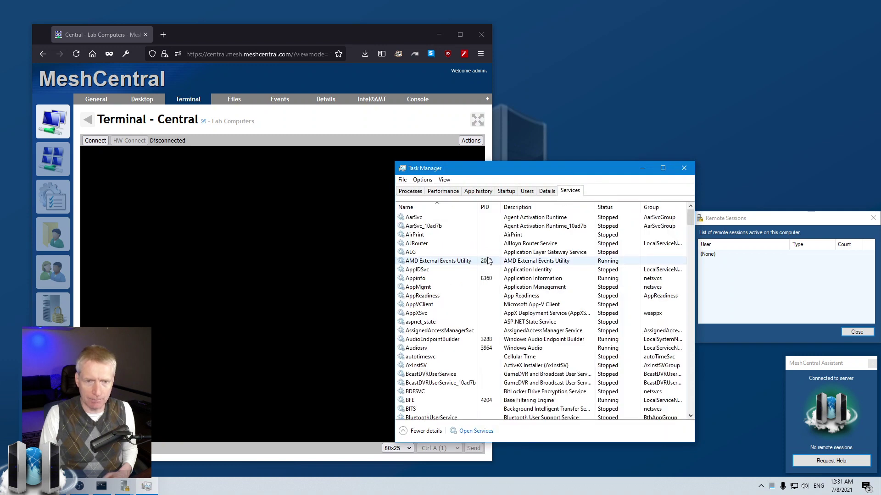
text(me)
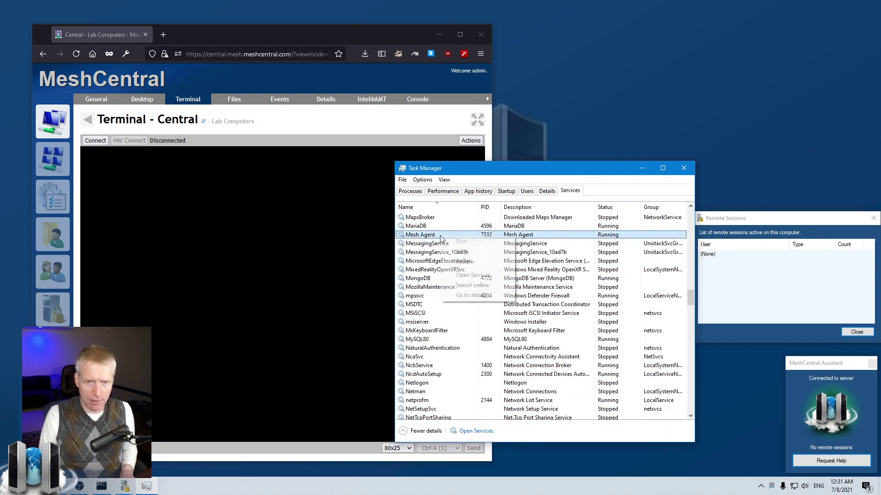
right_click(440, 237)
click(461, 252)
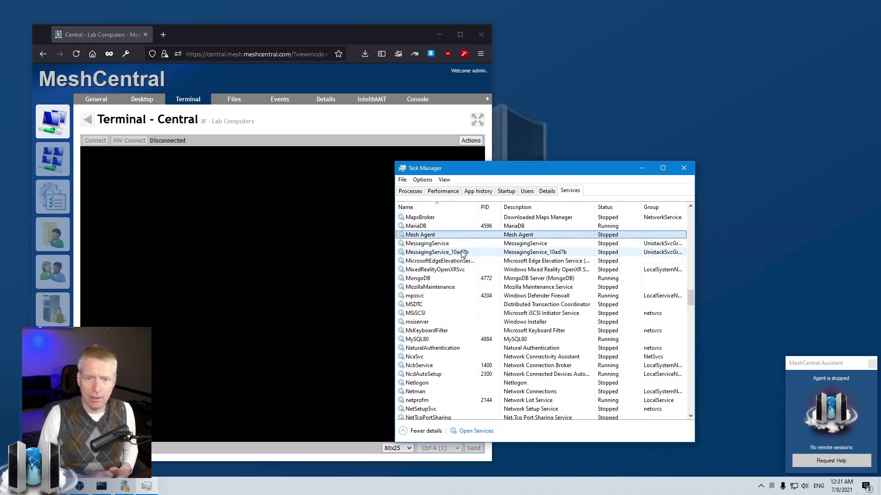
click(688, 171)
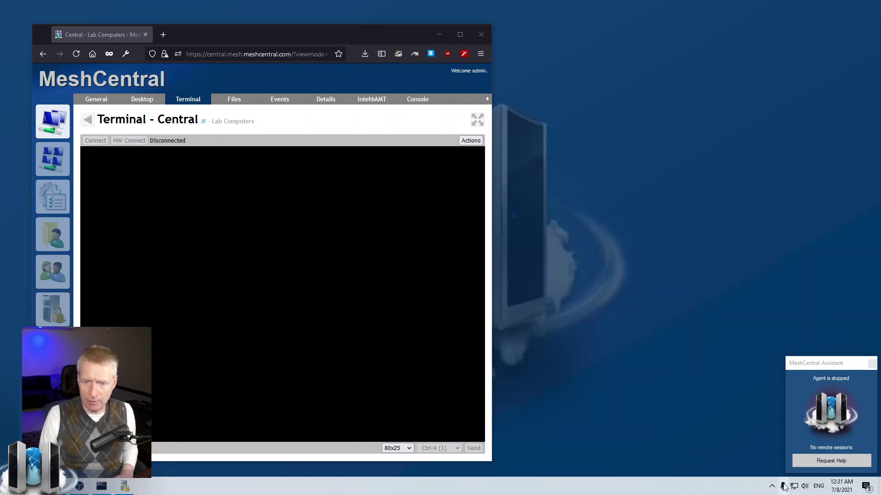
Exit the MeshCentral Assistant running in the system tray.
click(774, 487)
right_click(773, 469)
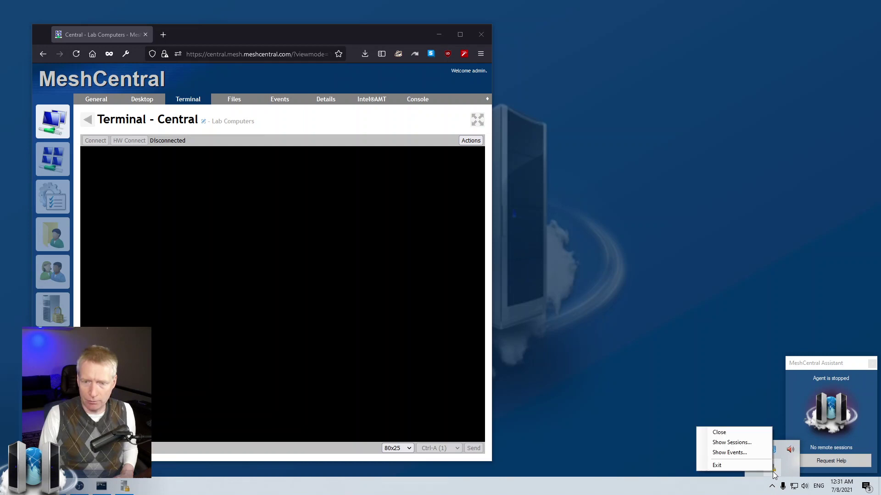
click(741, 465)
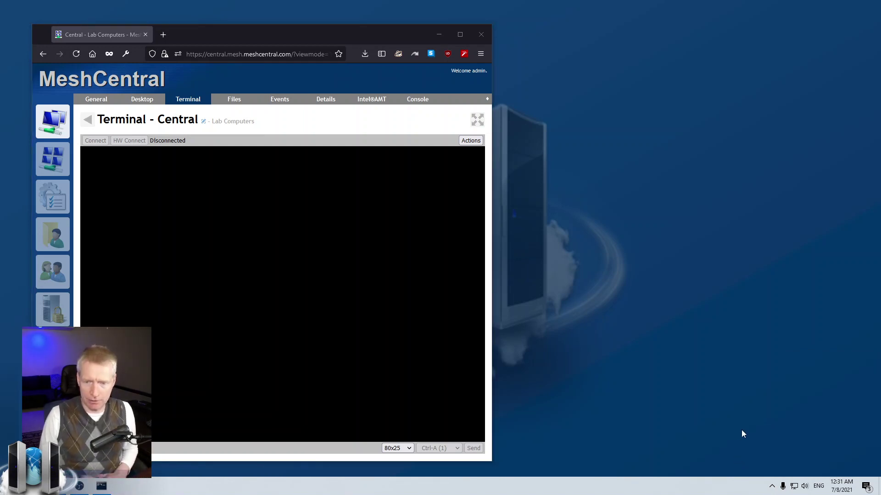
Add an agent to the Lab Computers group, choosing MeshCentral Assistant with installation type "Application, Connect on user request".
click(52, 122)
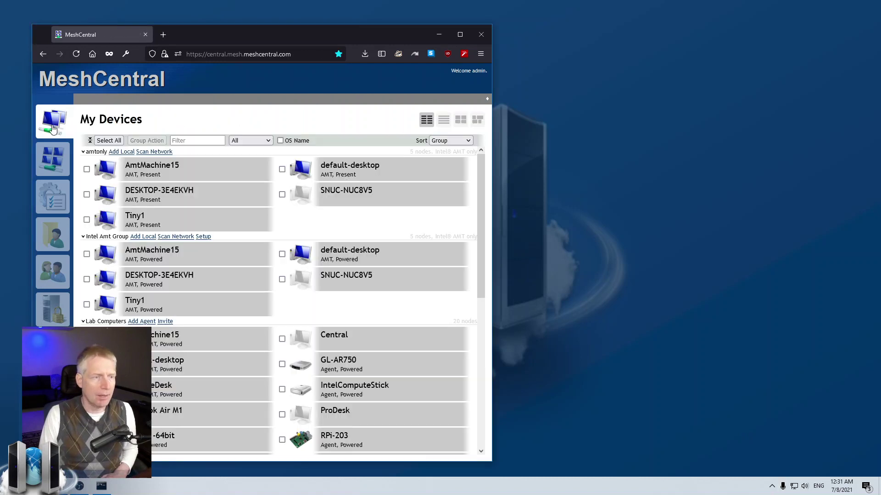
click(142, 321)
click(269, 166)
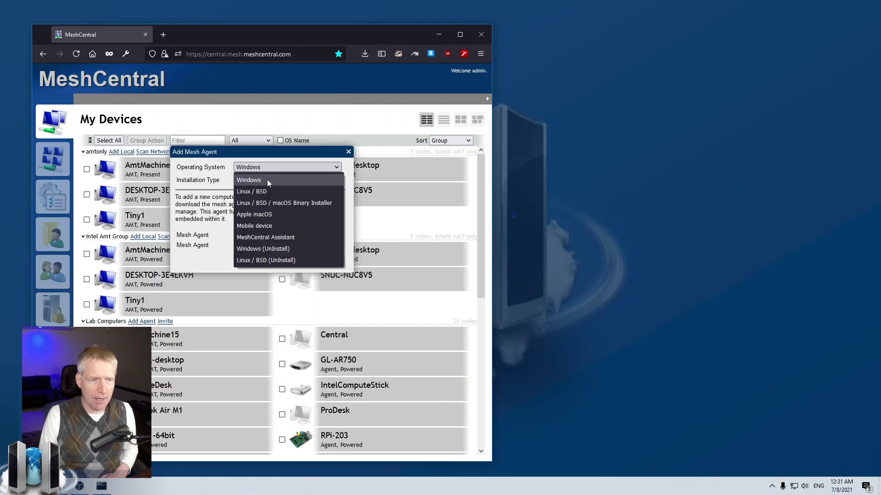
click(266, 237)
click(268, 183)
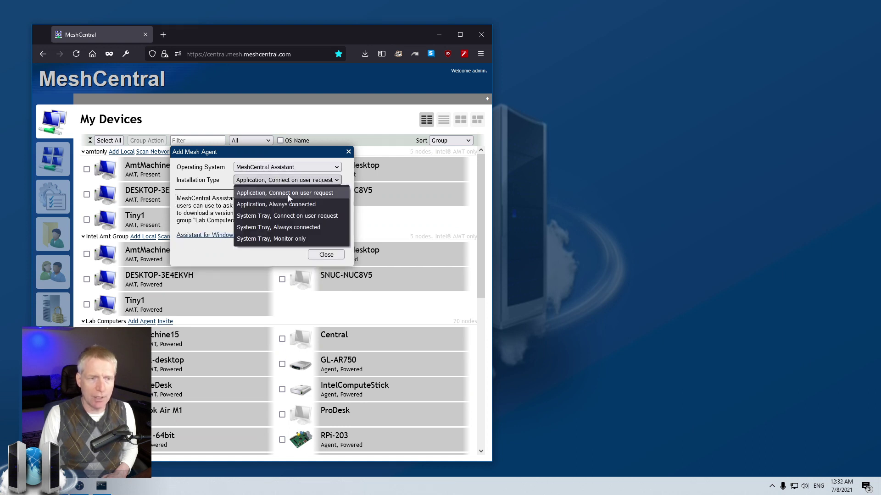
click(320, 194)
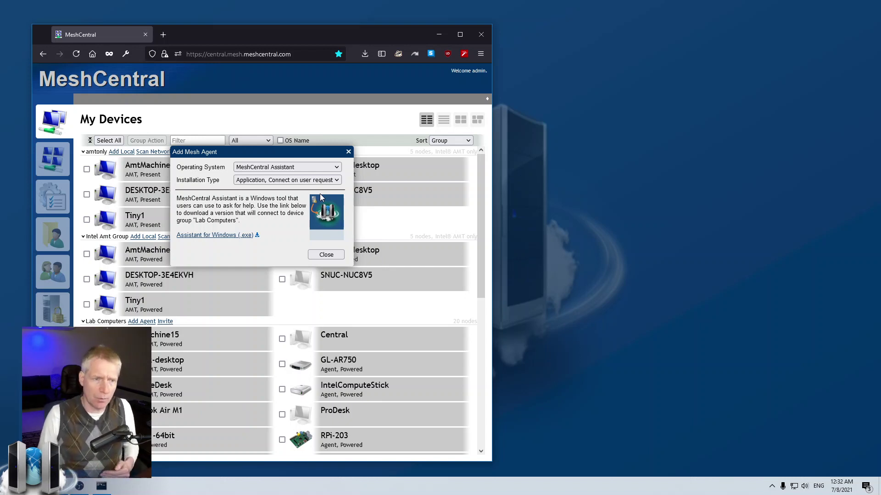
Download the Assistant for Windows executable and run it.
click(231, 236)
click(539, 279)
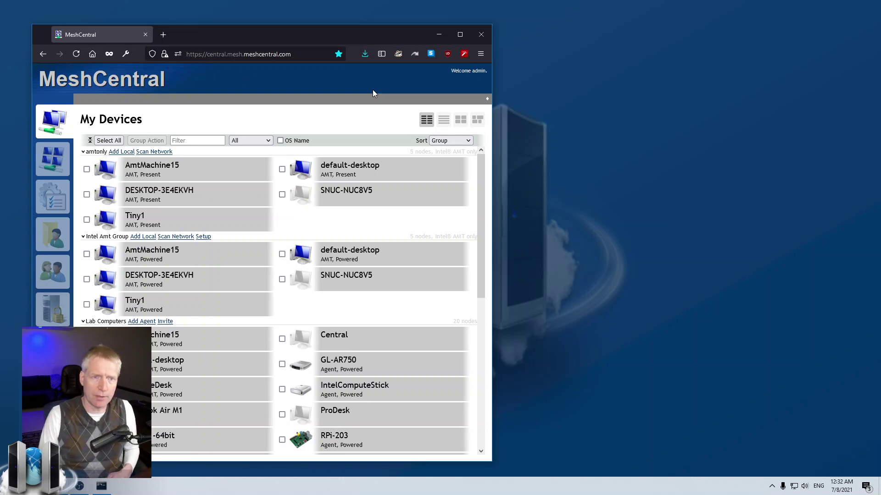
click(365, 54)
click(322, 77)
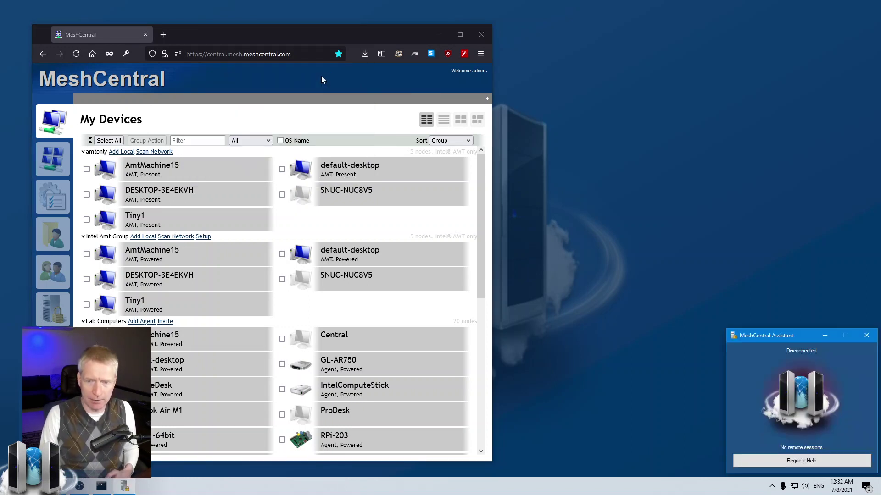
Submit a help request from the assistant with the details "My printer does not work.".
click(819, 462)
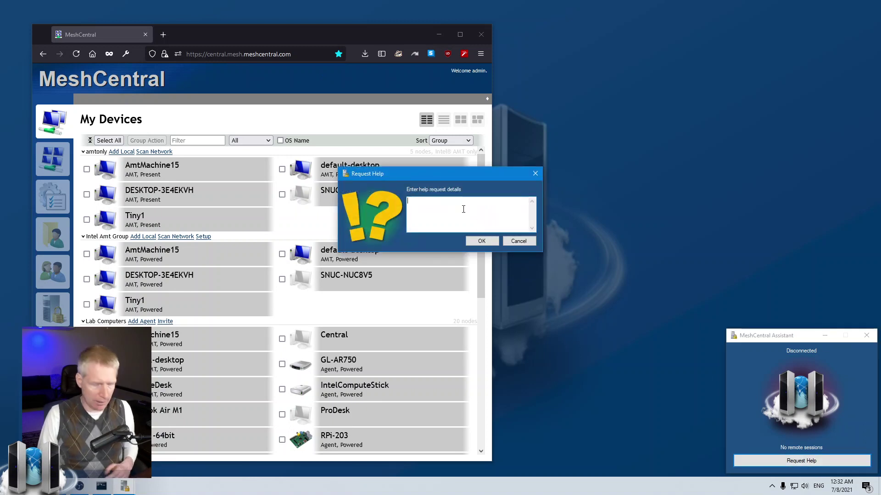
text(My printer does not work)
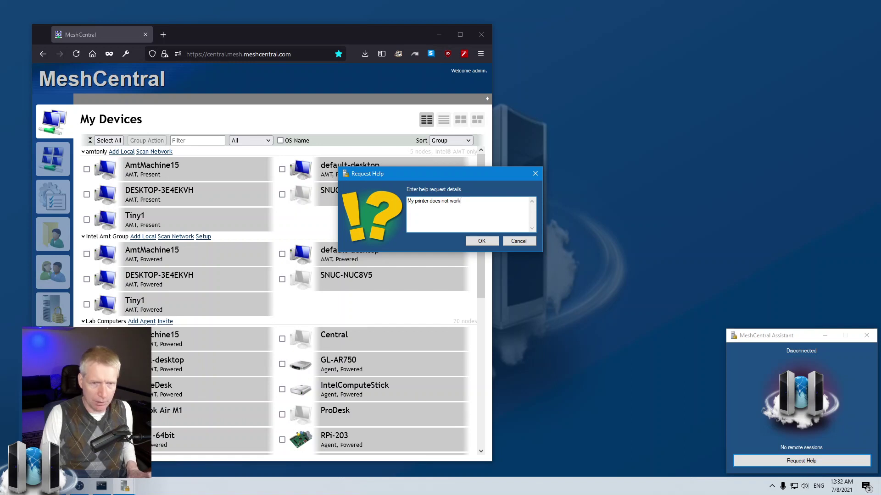
text(.)
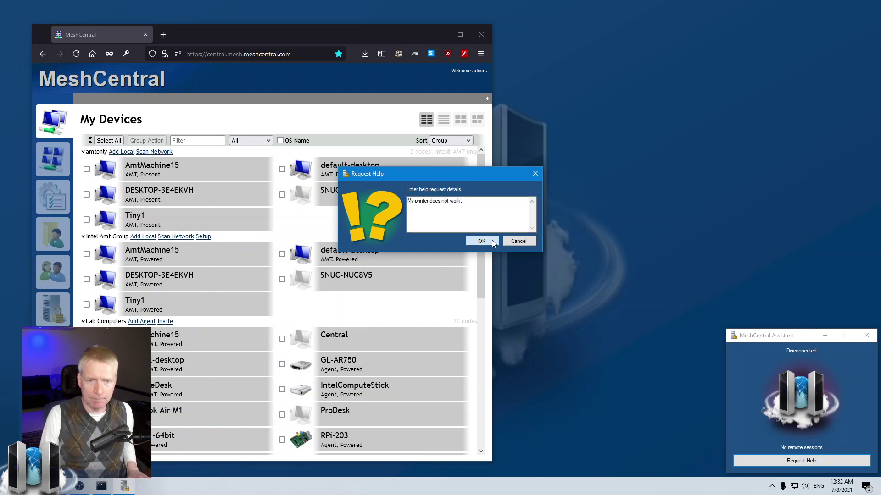
click(482, 242)
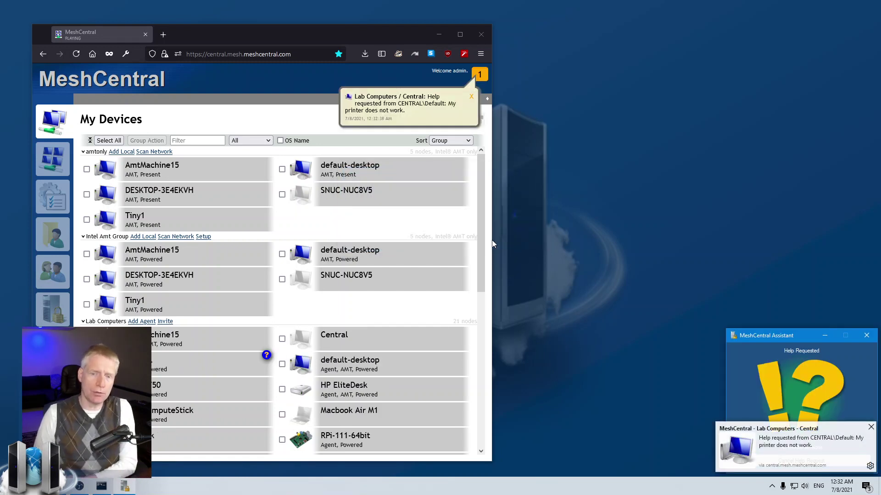
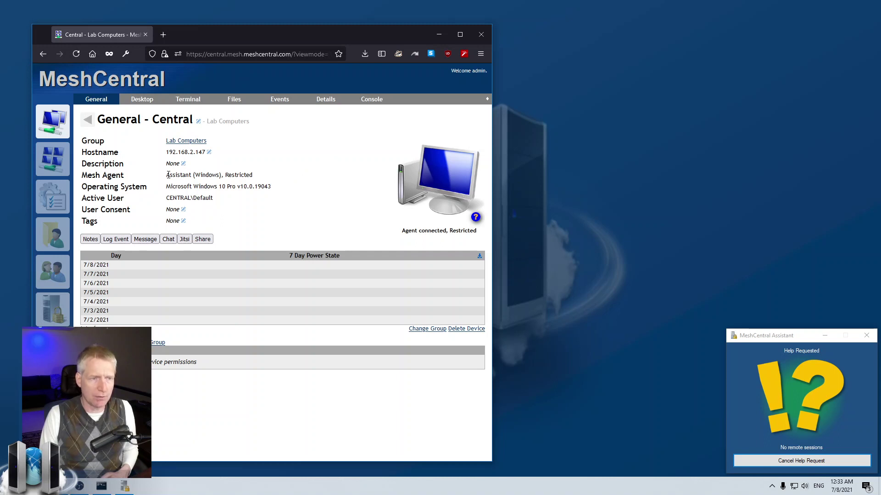
Review the Central device's Mesh Agent type and operating system, and look through its system and hardware details.
drag(165, 176, 225, 177)
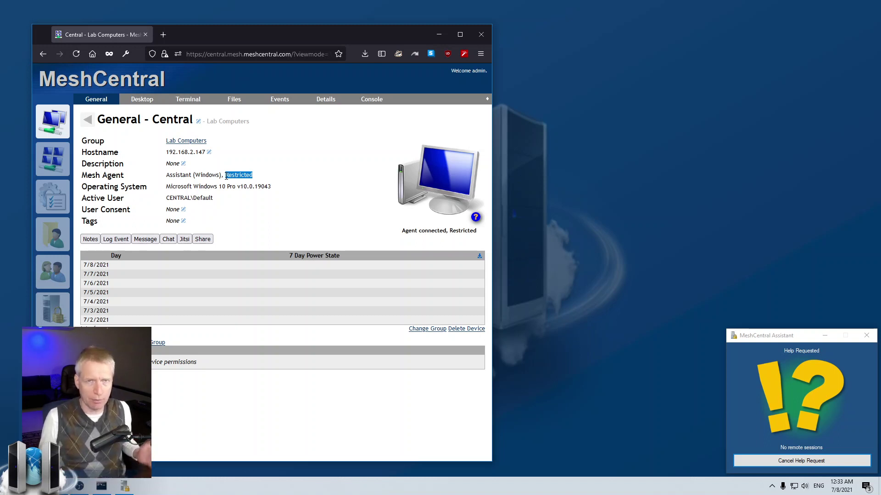
click(226, 176)
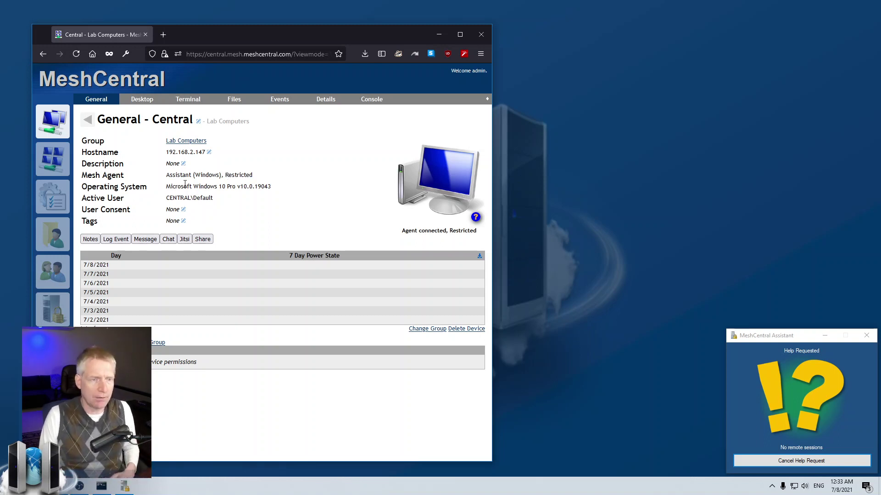
drag(184, 187, 307, 187)
click(307, 187)
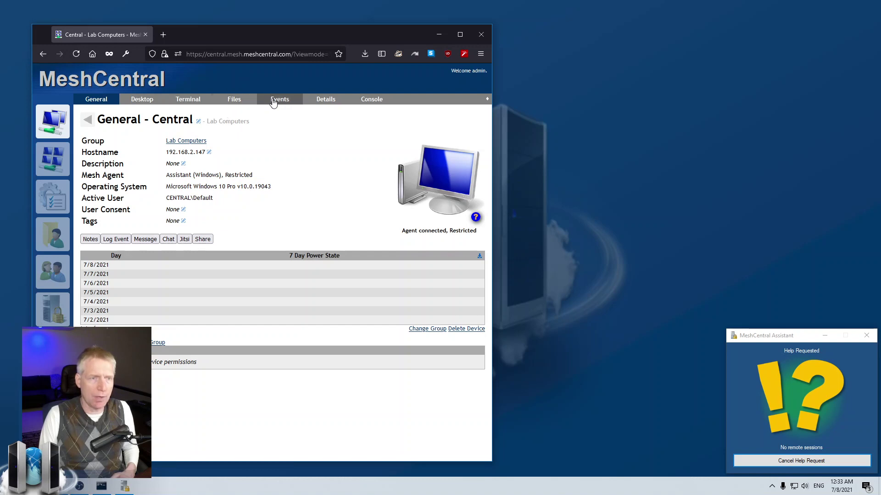
click(318, 100)
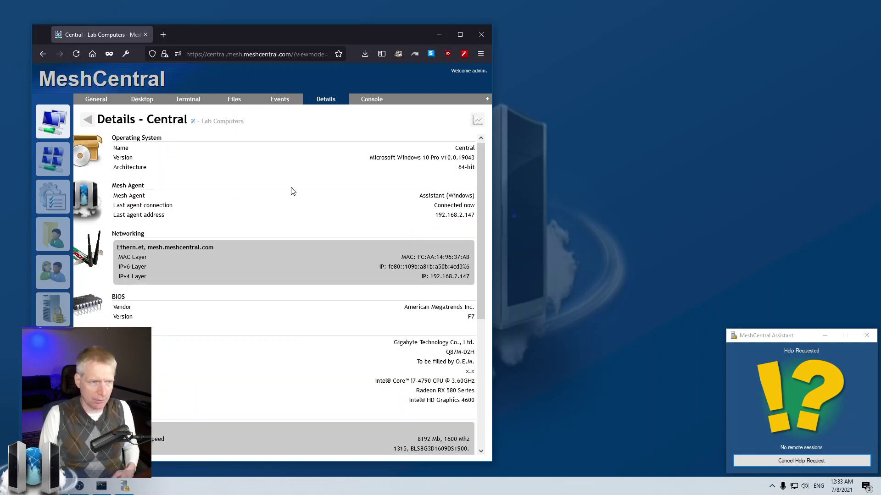
scroll(293, 192, down, 5)
scroll(284, 211, up, 5)
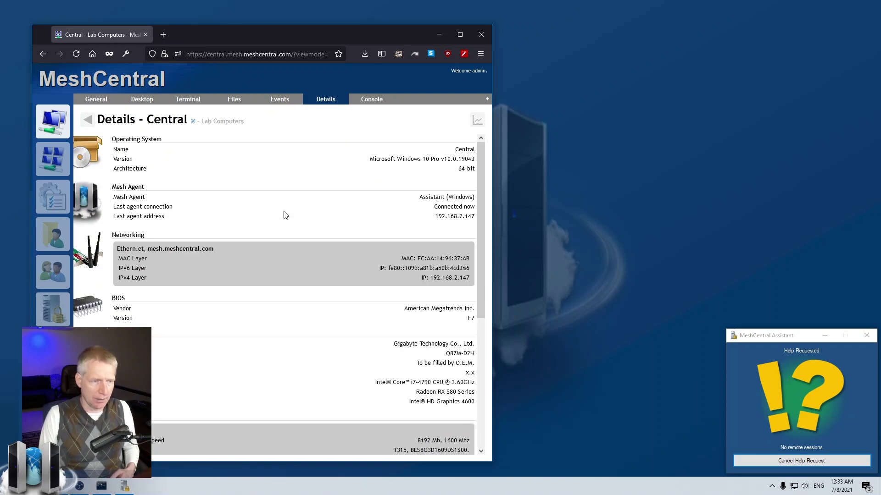
scroll(275, 298, down, 5)
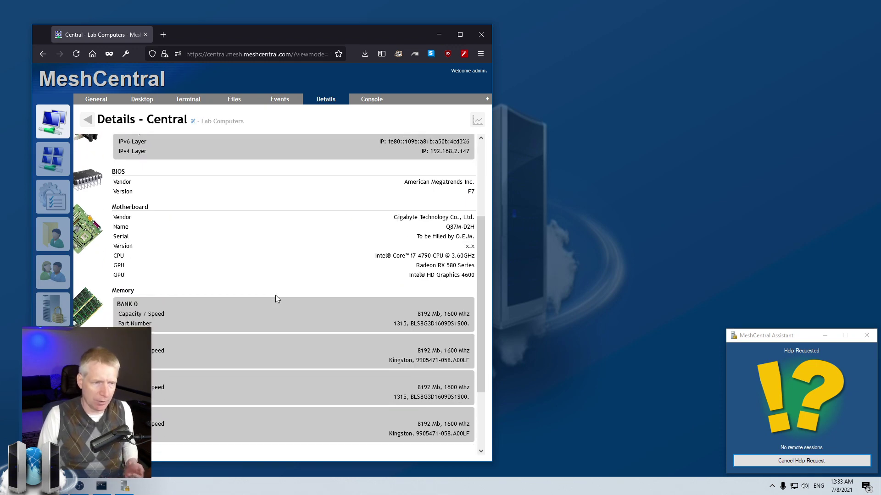
scroll(275, 299, up, 5)
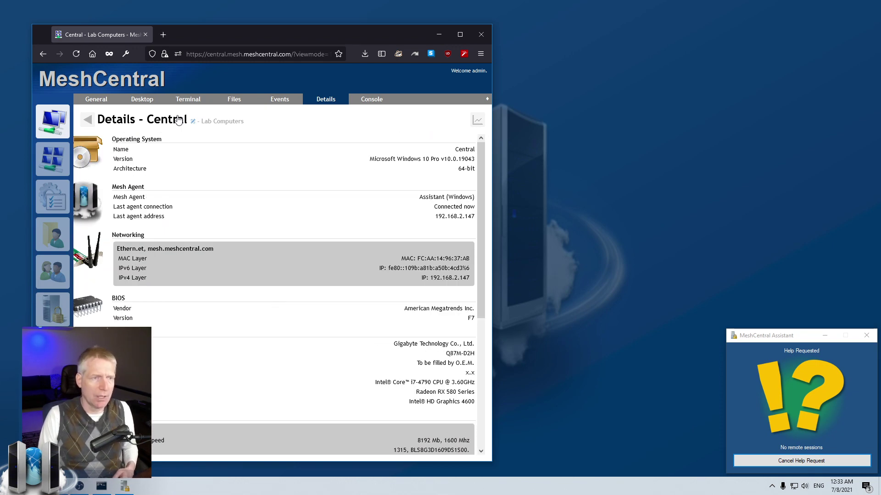
Connect and disconnect a terminal session to the Central device, and do the same with a file session.
click(175, 101)
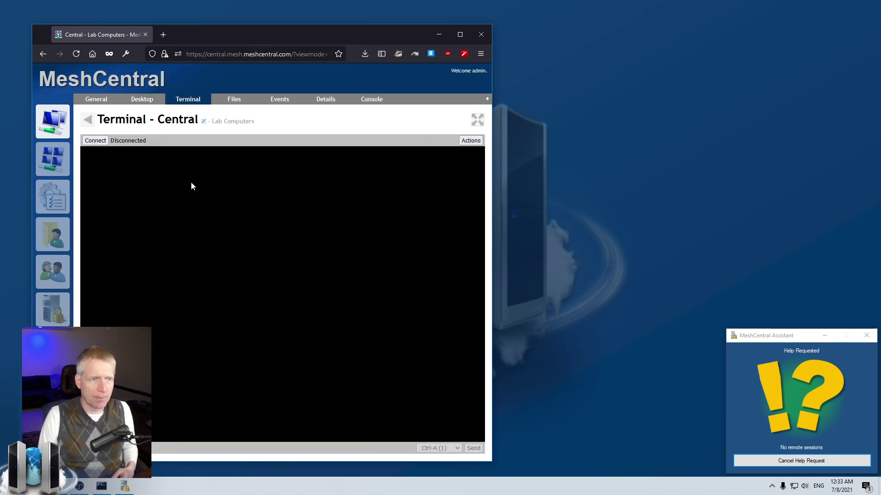
click(95, 140)
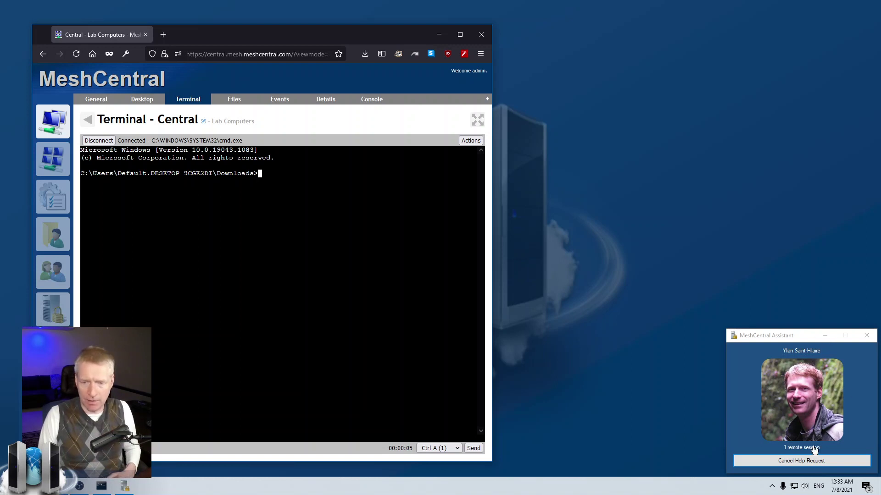
click(99, 141)
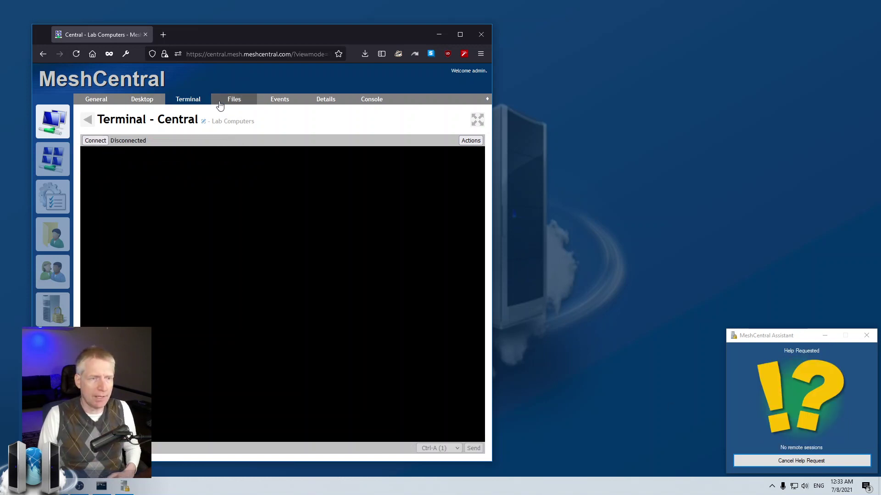
click(234, 99)
click(97, 141)
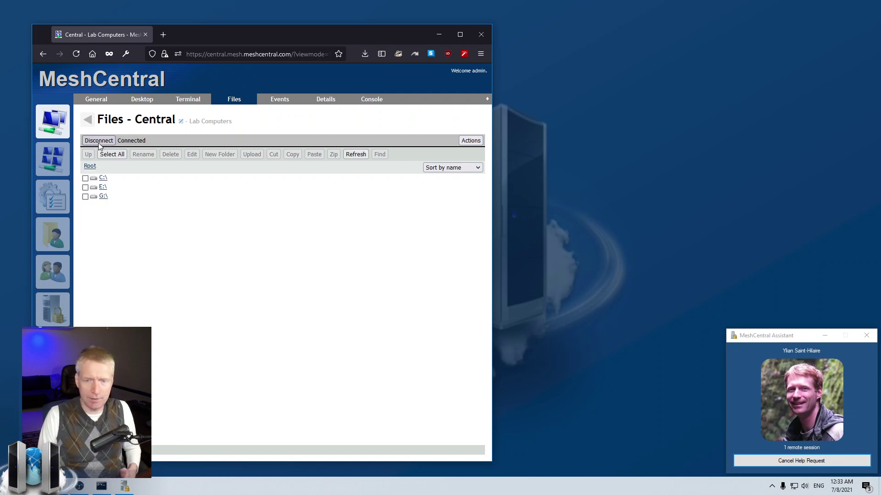
click(99, 141)
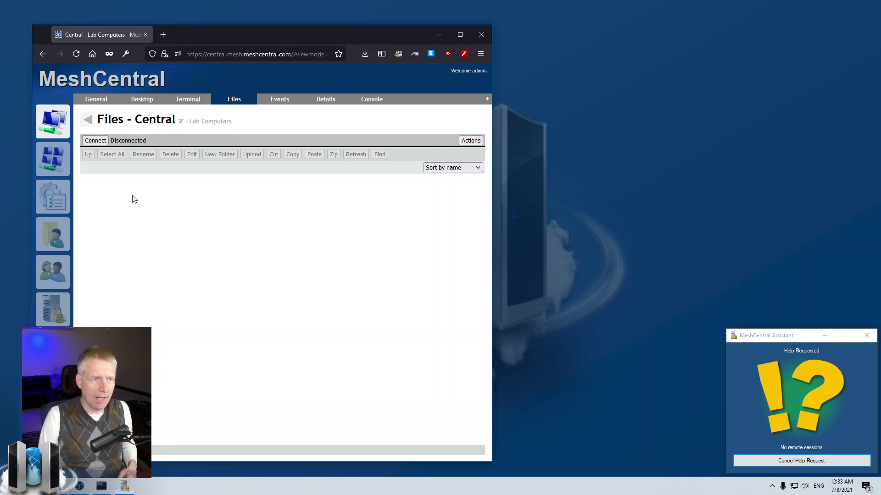
Return to the Central device's general information, read its pending help request, and close the request without dismissing it.
click(120, 98)
click(92, 100)
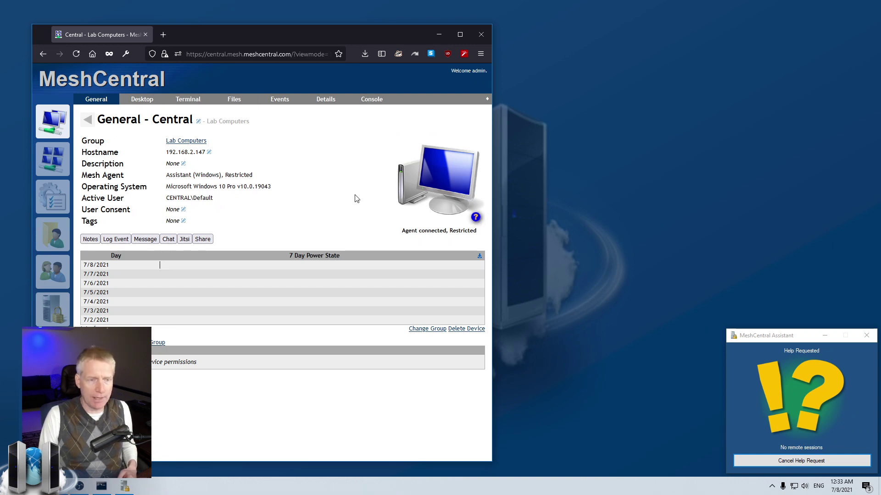
click(474, 218)
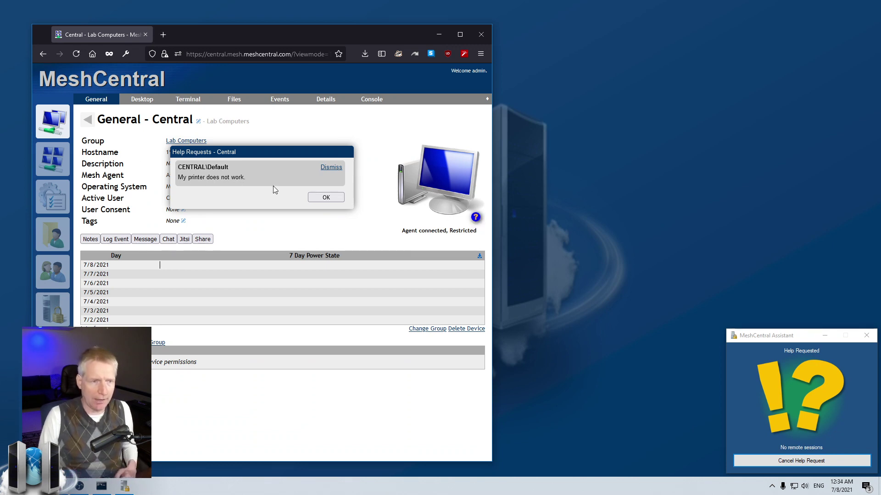
click(324, 197)
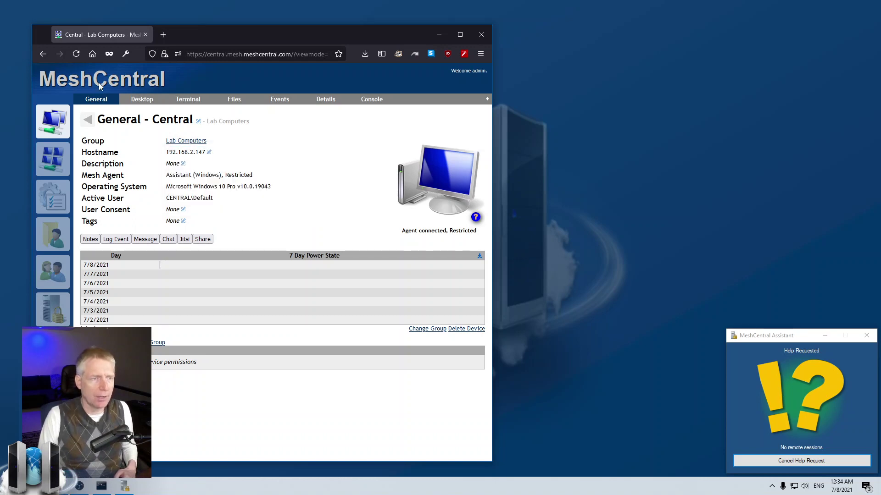
Filter the My Devices list to show only devices requesting help.
click(57, 123)
click(248, 139)
click(246, 222)
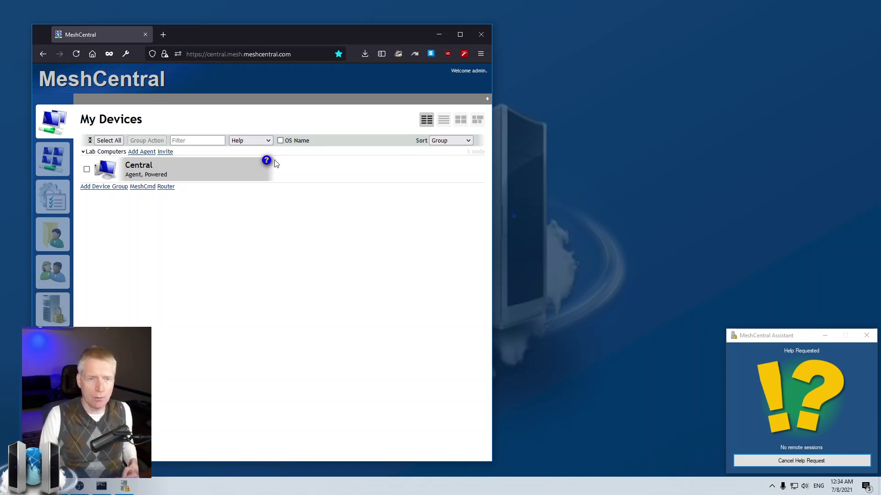
Open the Central device from the list filtered to help requests and dismiss its pending printer help request.
click(253, 141)
click(253, 141)
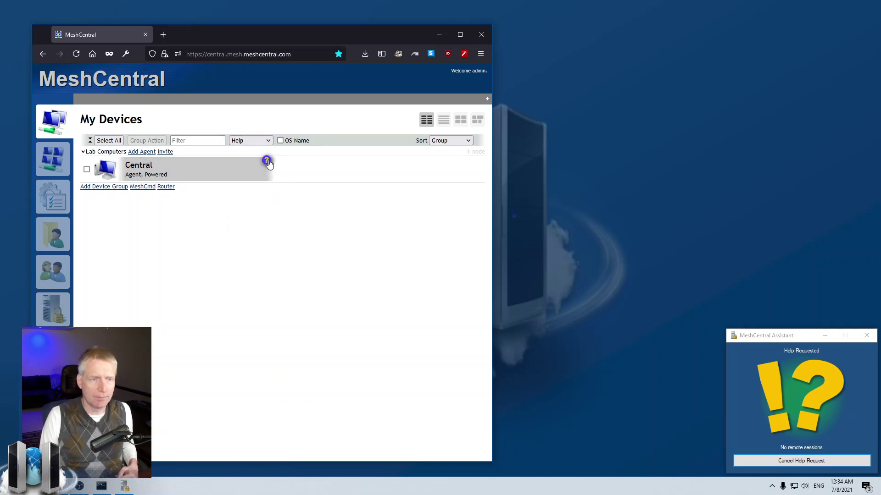
click(232, 169)
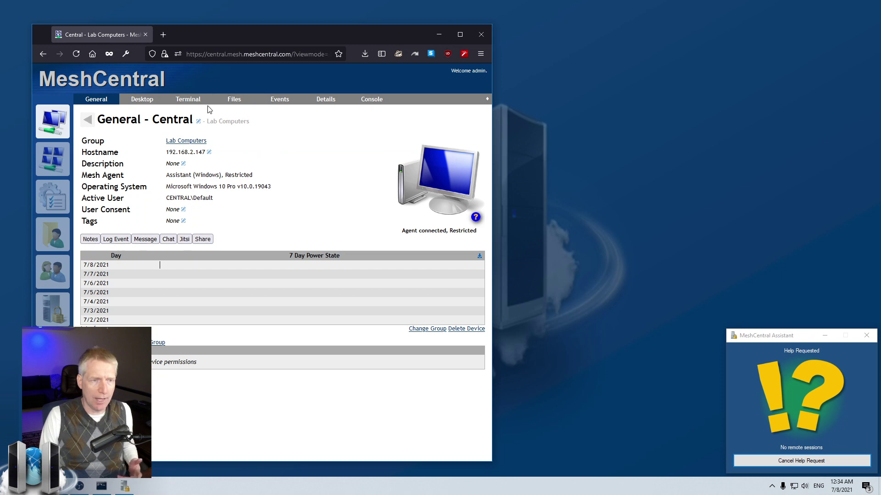
click(476, 217)
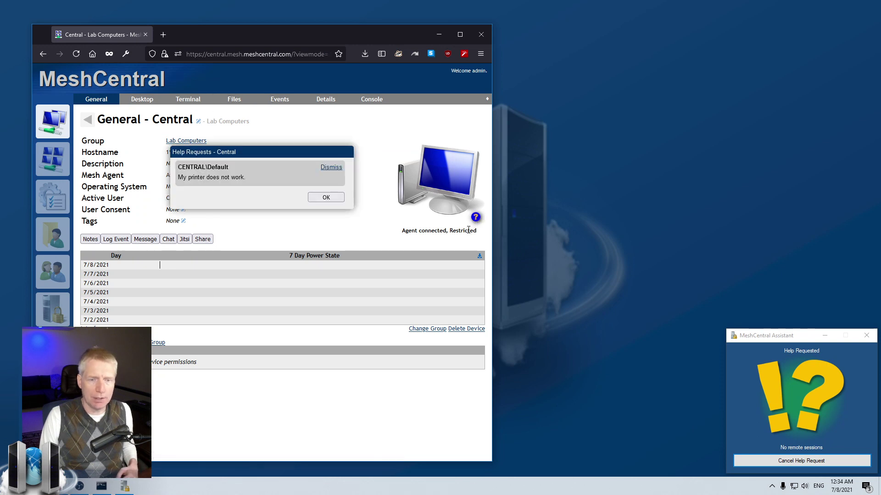
click(333, 168)
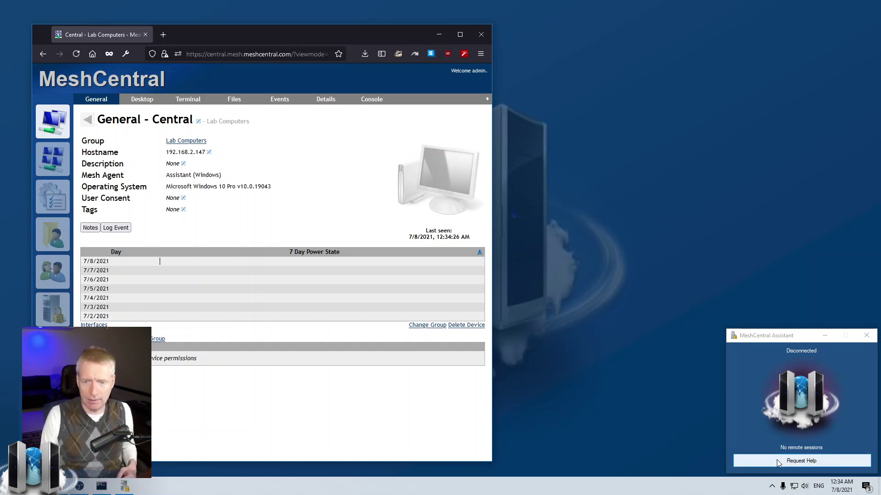
Close the MeshCentral Assistant application and set the My Devices filter to All.
click(866, 336)
click(53, 121)
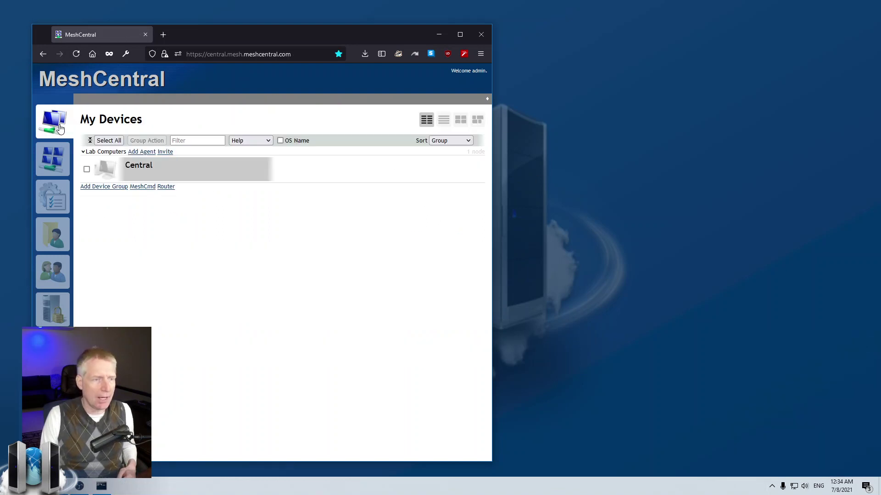
click(244, 141)
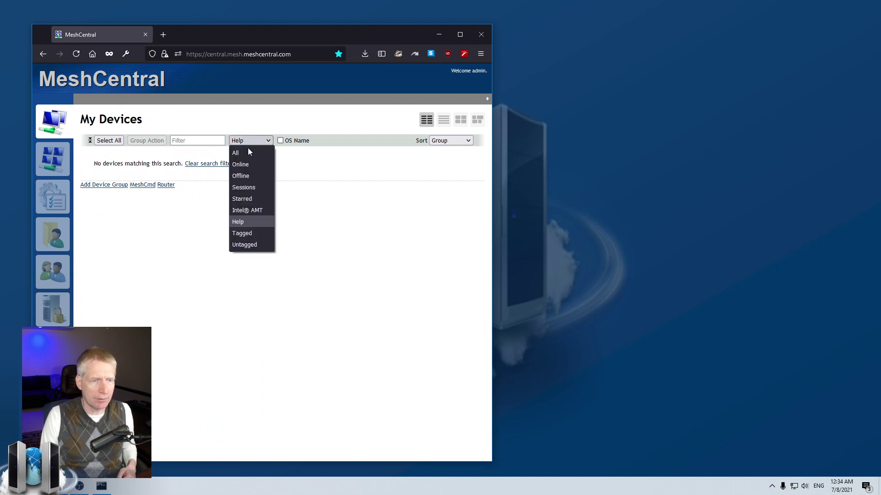
click(244, 149)
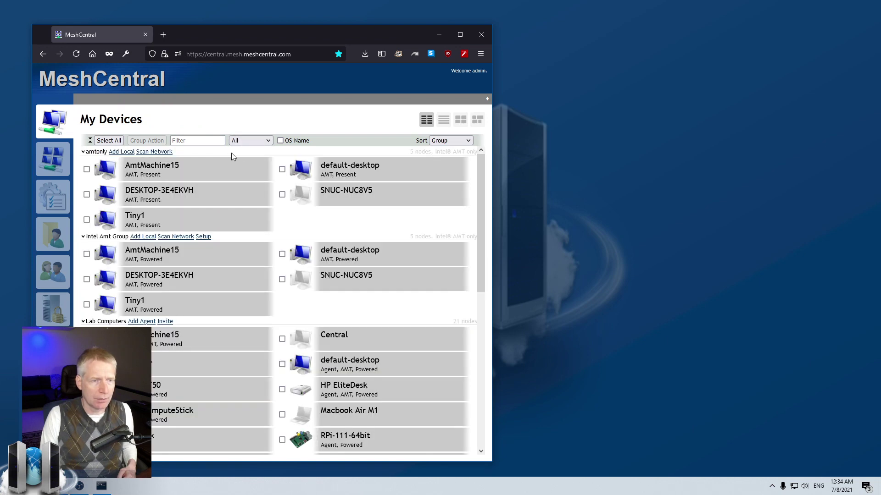
Download the Lab Computers MeshCentral Assistant for Windows with the installation type System Tray, Always connected.
click(148, 322)
click(284, 167)
click(270, 237)
click(266, 180)
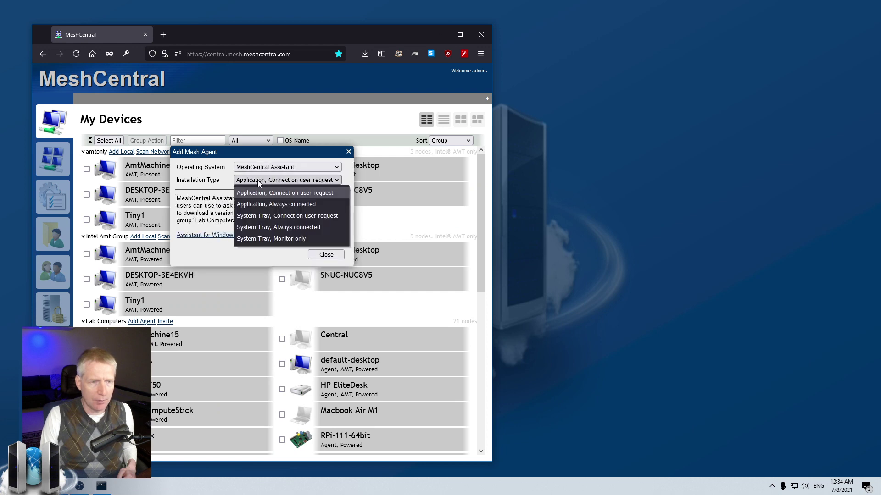
click(257, 227)
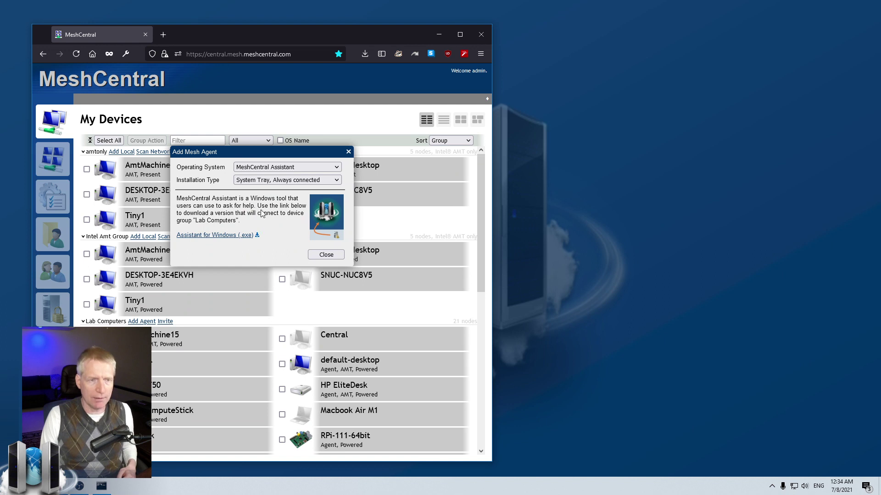
click(227, 235)
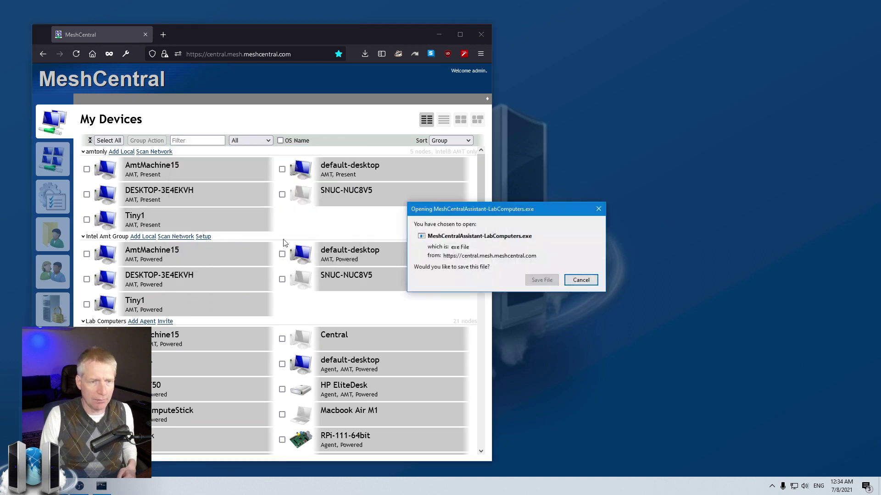
click(528, 280)
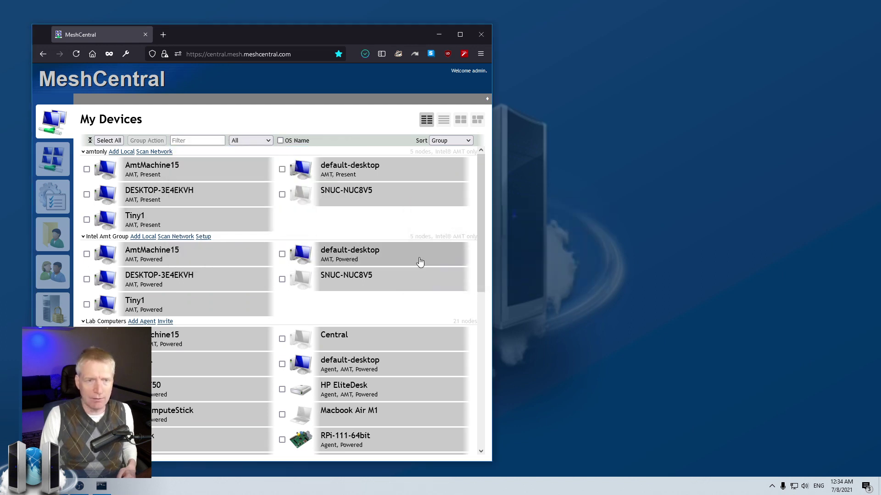
click(324, 79)
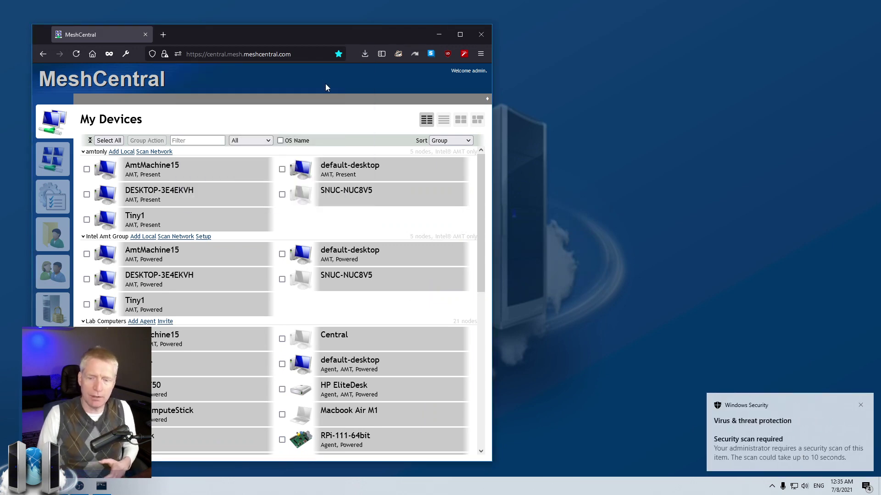
Dismiss the security notification, show the Assistant window from the system tray, and open the Central device in Lab Computers.
click(861, 406)
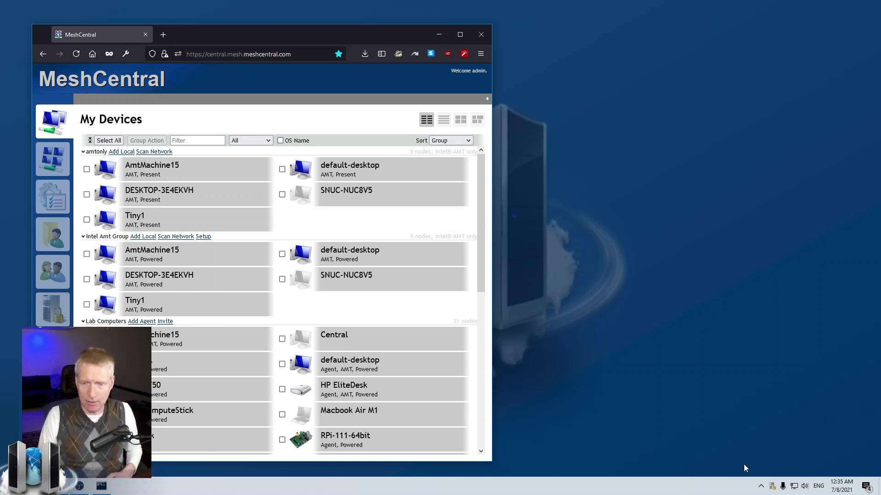
click(774, 487)
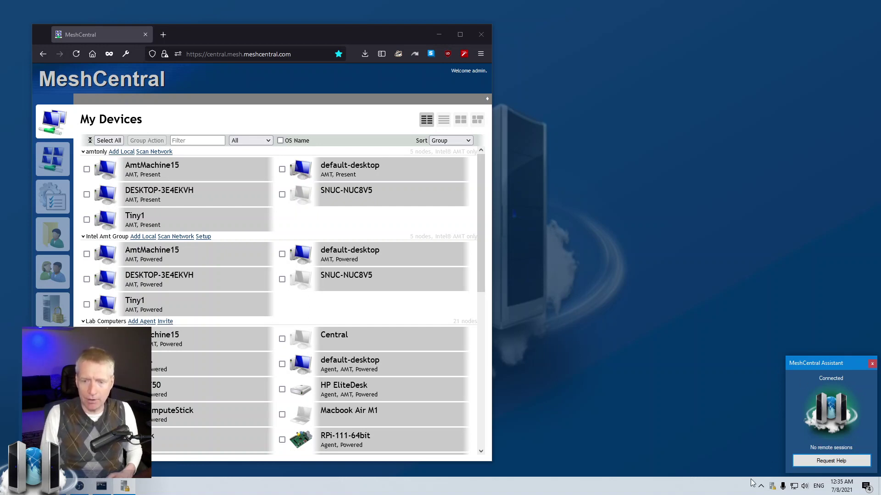
click(172, 371)
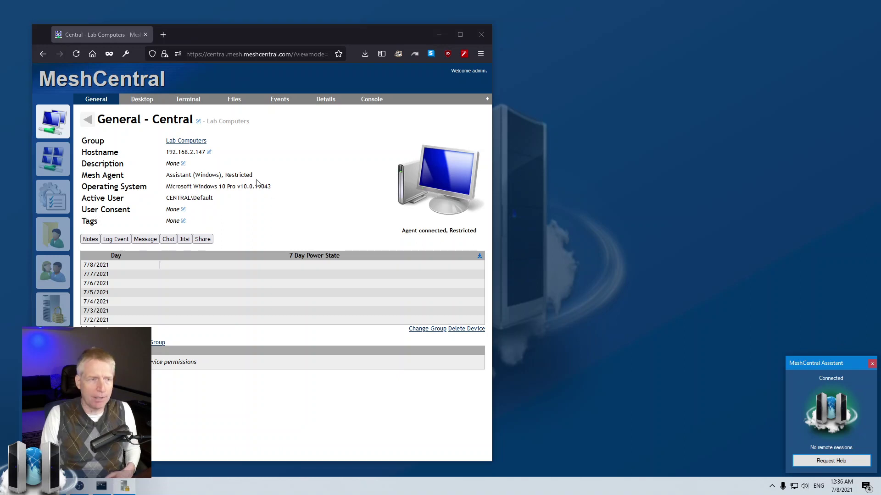
Connect a terminal session to the Central device, allow the terminal access request in the consent dialog, and view the terminal.
click(194, 107)
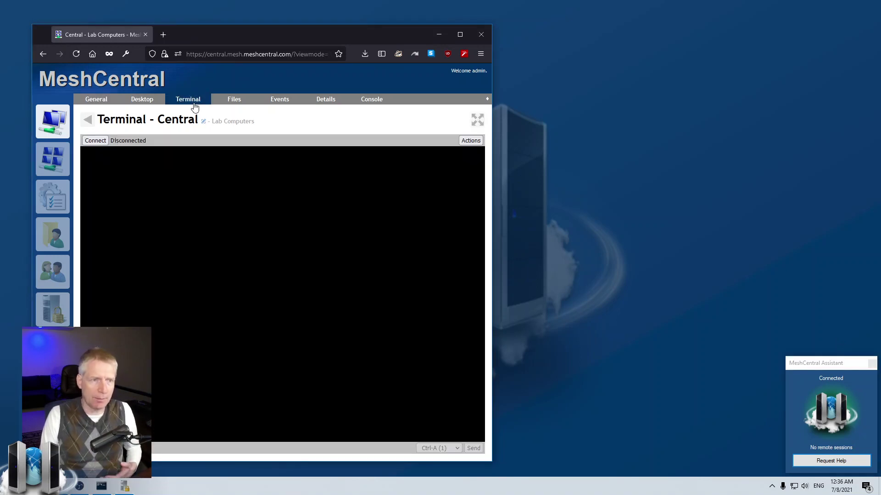
click(96, 141)
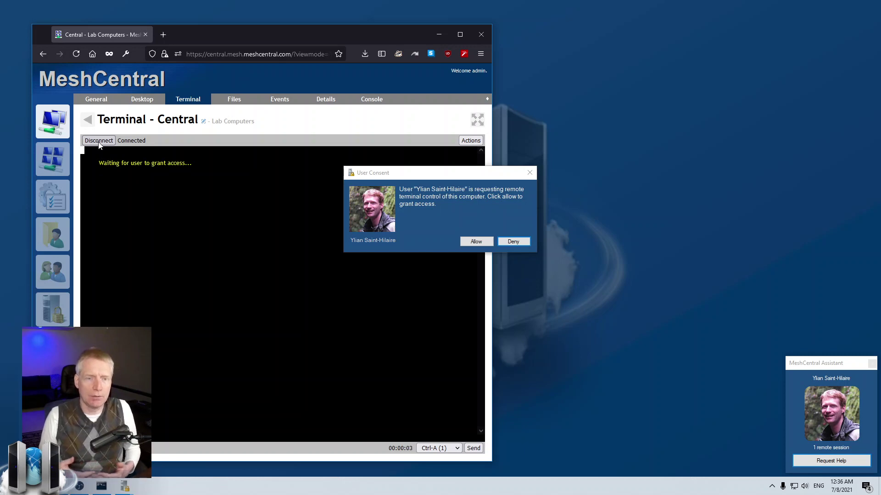
click(137, 100)
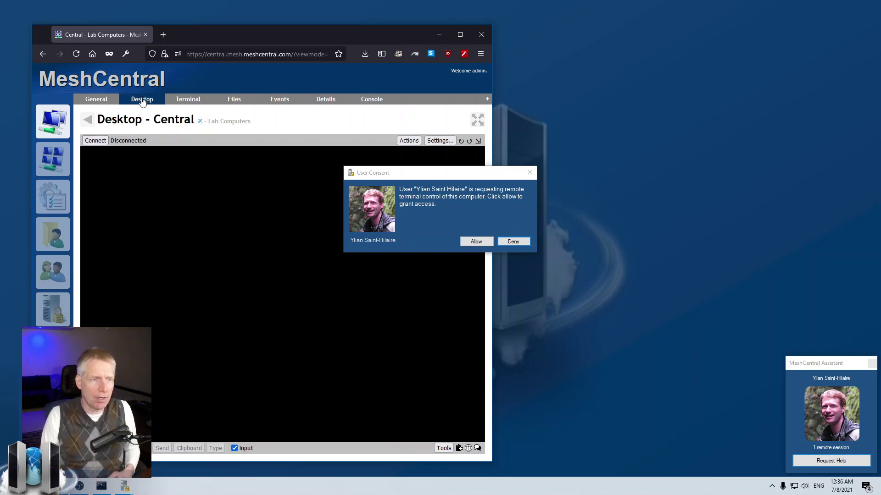
click(99, 100)
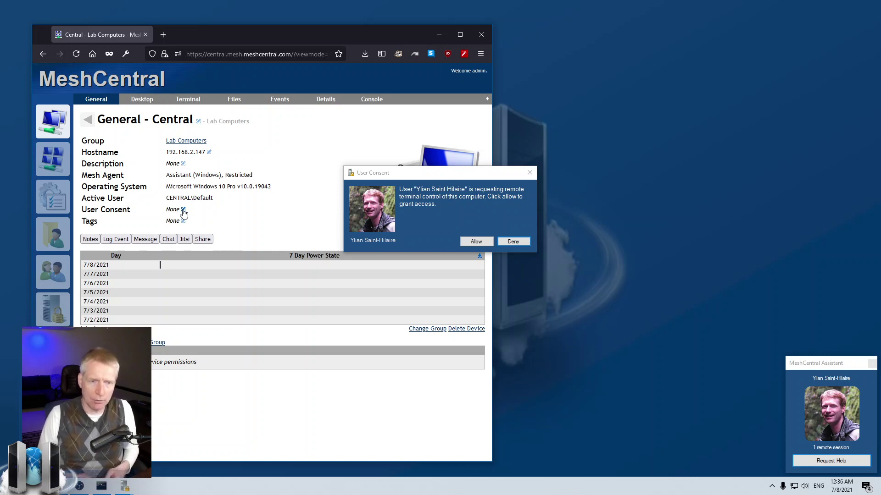
click(447, 175)
drag(445, 175, 643, 74)
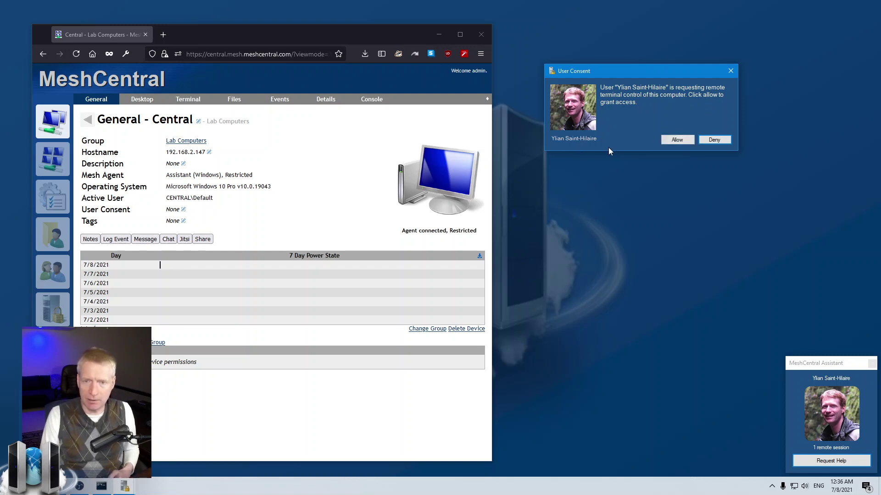
click(674, 138)
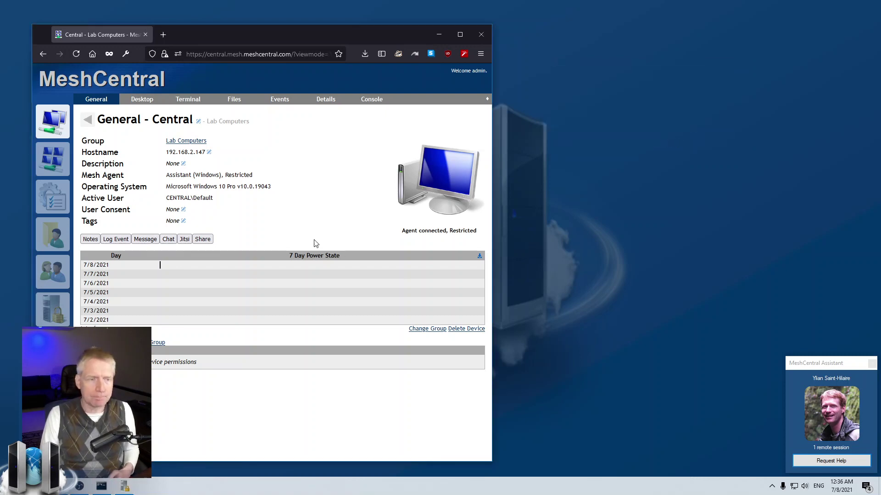
click(188, 100)
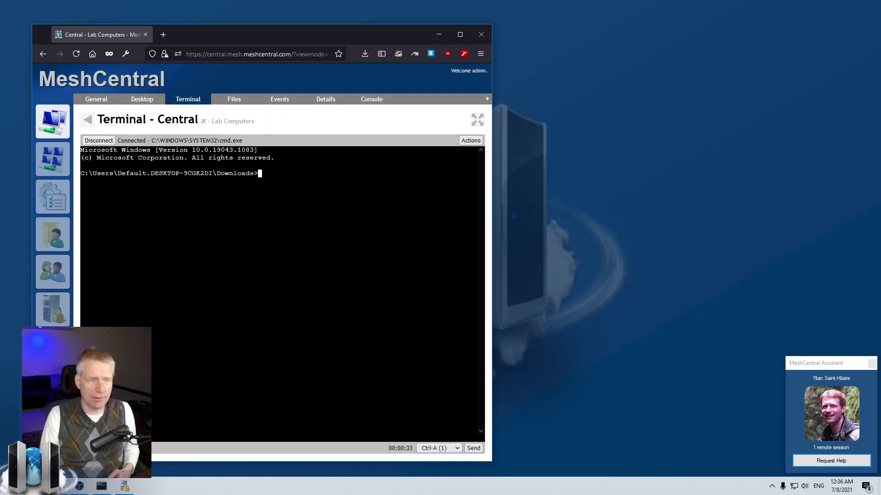
Connect a file session to the Central device with user consent allowed, and list the Assistant's active remote sessions.
click(235, 100)
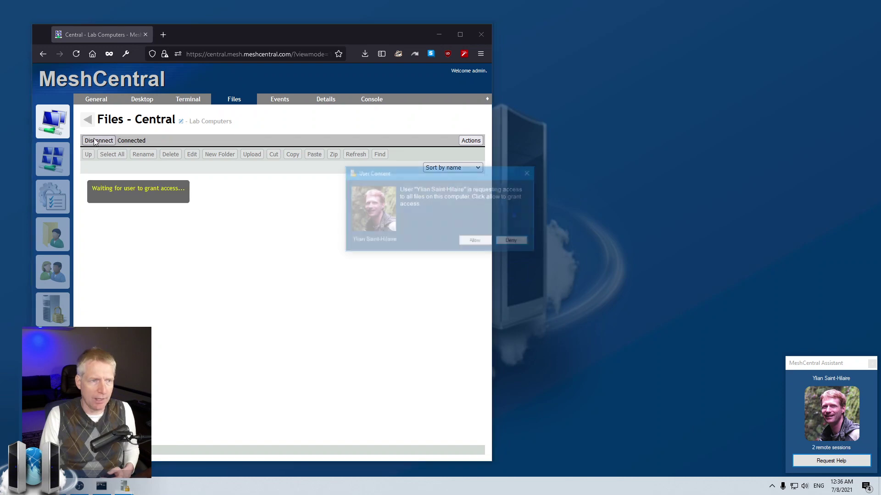
click(479, 244)
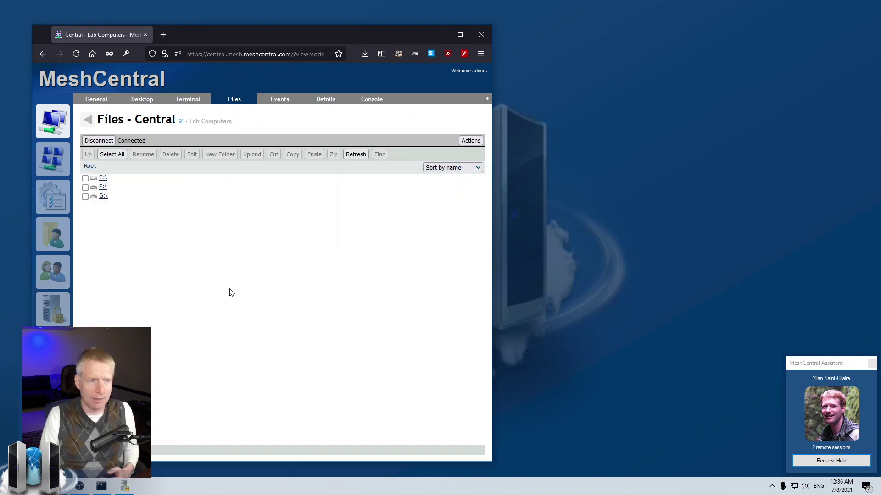
click(837, 448)
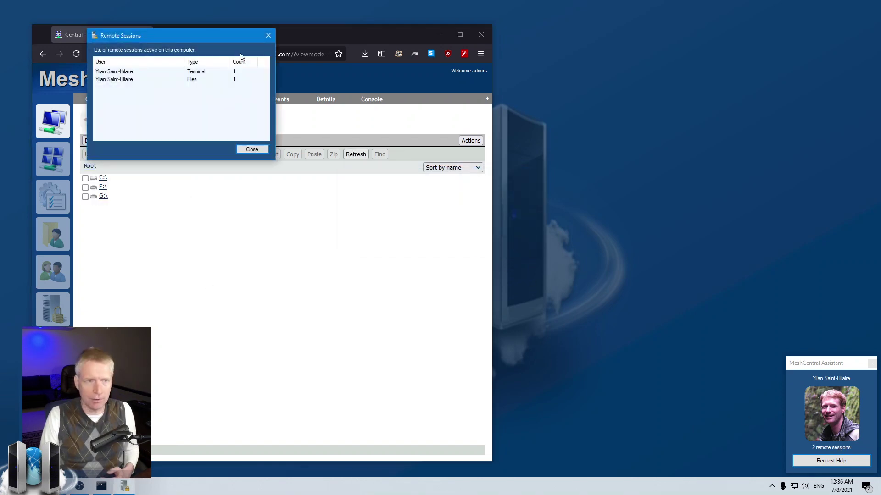
drag(211, 37, 809, 211)
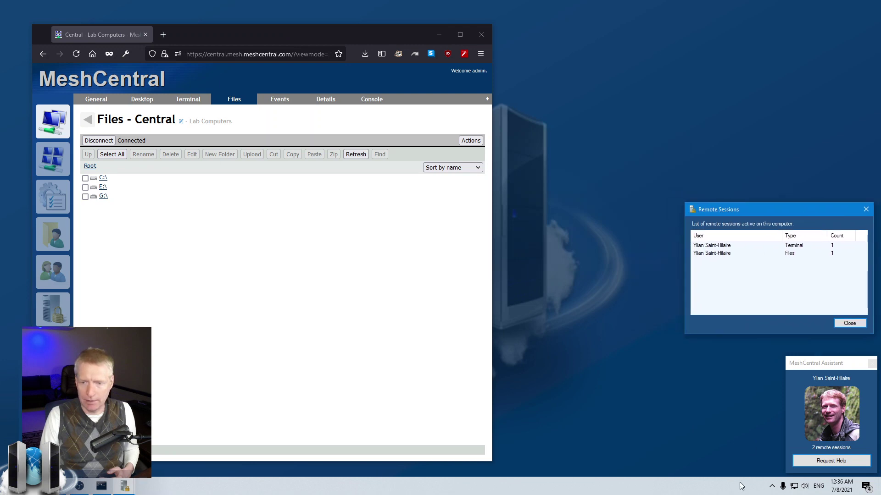
Open the Assistant's event log from the system tray and examine the consent and terminal and file session entries.
click(772, 486)
right_click(773, 470)
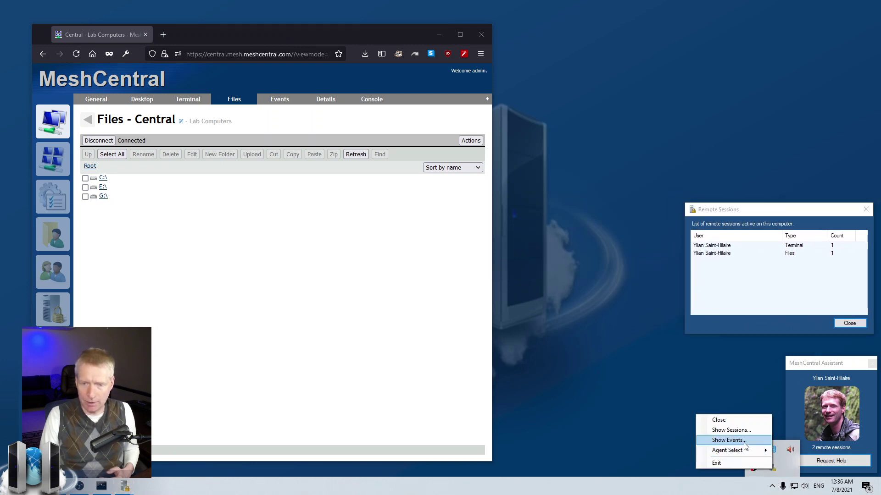
click(729, 440)
drag(225, 51, 659, 265)
click(625, 298)
click(632, 346)
click(656, 313)
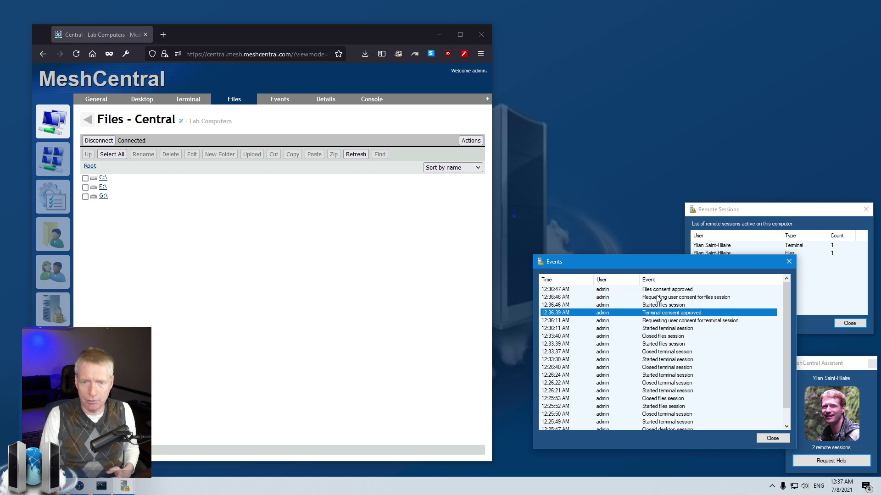
click(657, 297)
click(660, 291)
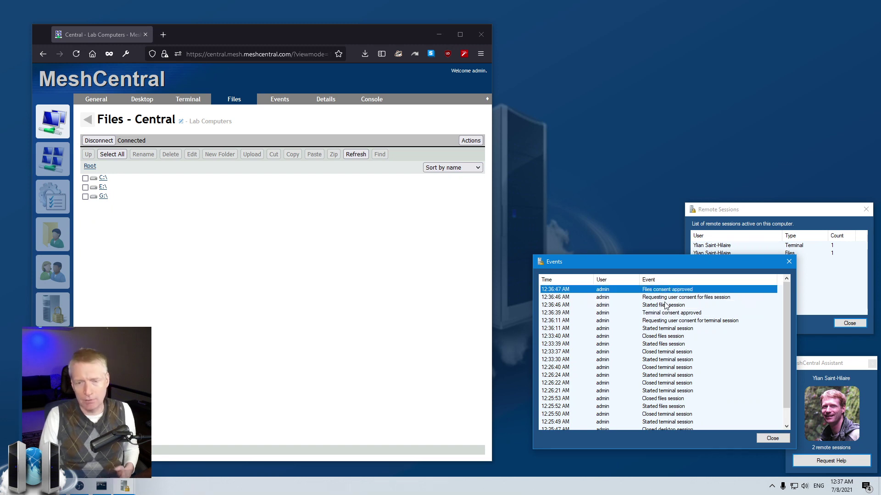
click(667, 328)
click(669, 367)
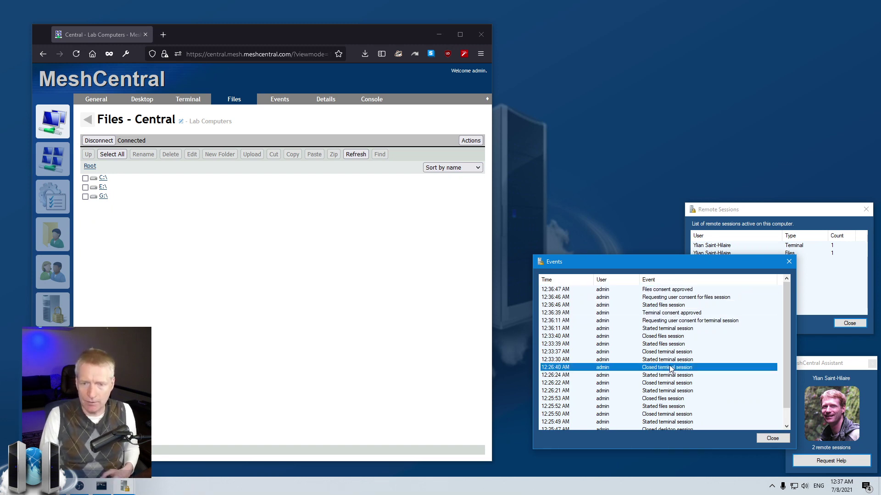
click(672, 376)
click(681, 305)
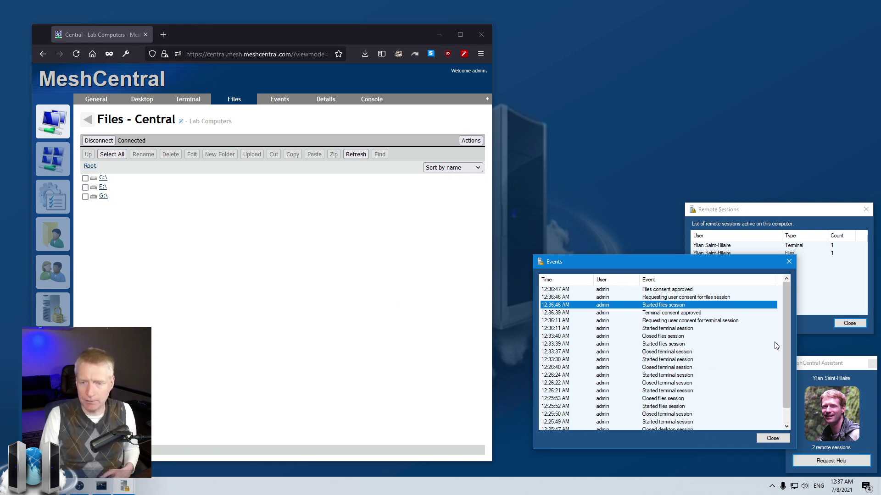
click(772, 438)
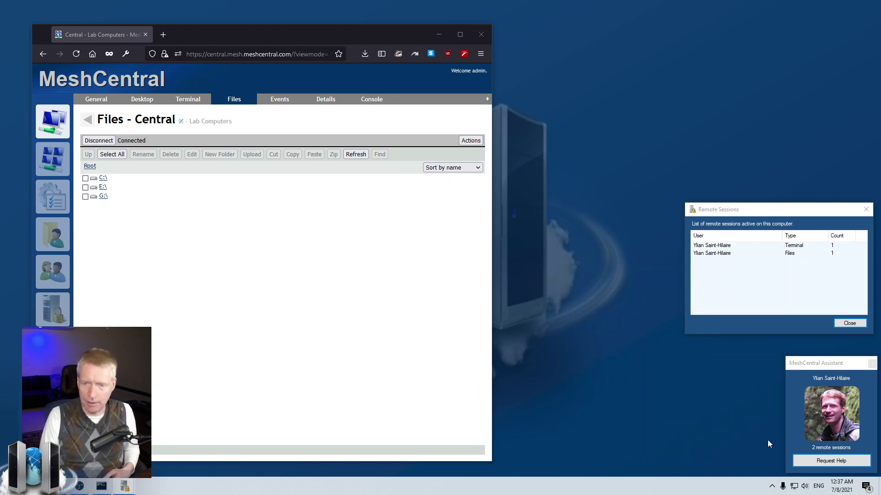
Close the remote sessions list and disconnect the file and terminal sessions to the Central device.
click(865, 209)
click(99, 140)
click(188, 99)
click(98, 142)
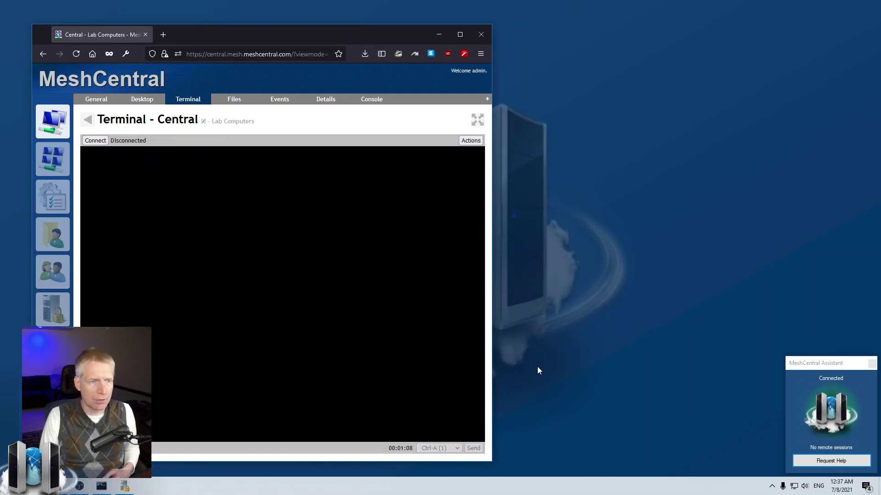
Switch the Assistant's agent selection from the system tray to Mesh Agent.
click(770, 488)
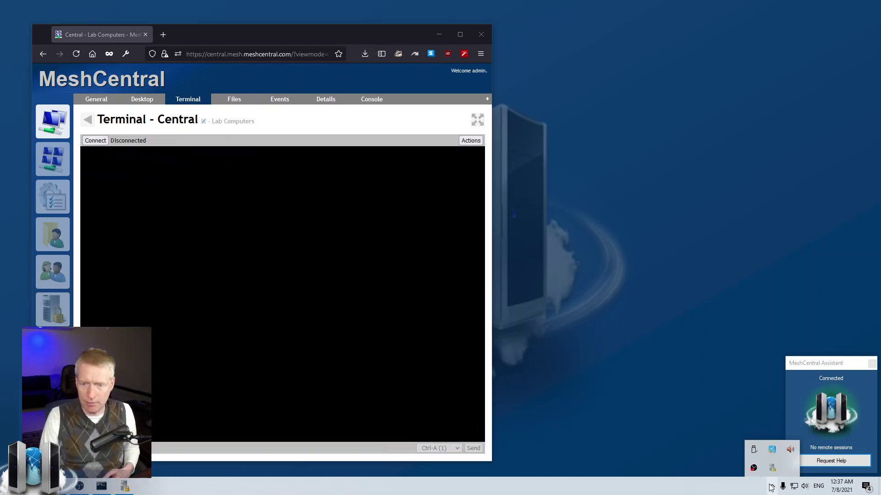
right_click(773, 471)
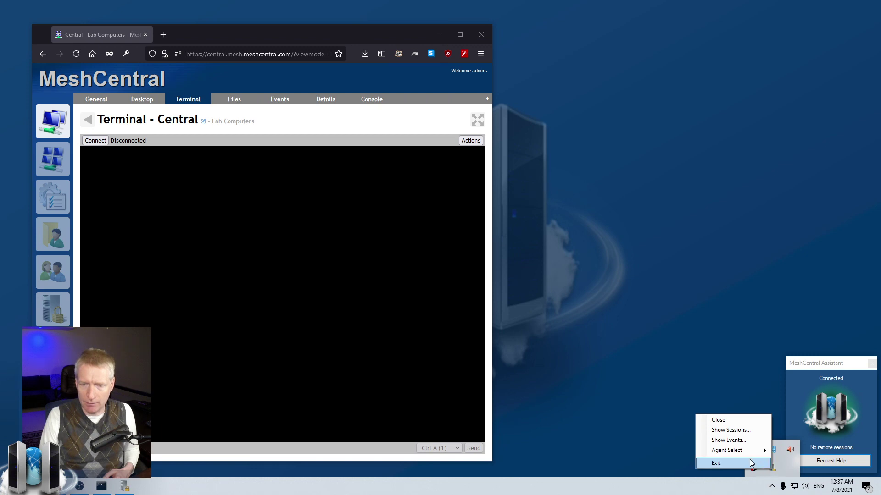
mouse_move(746, 454)
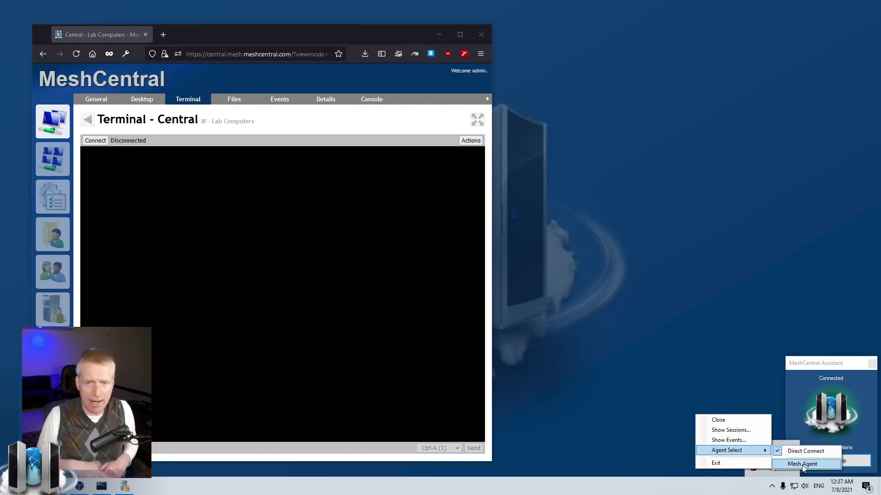
click(802, 465)
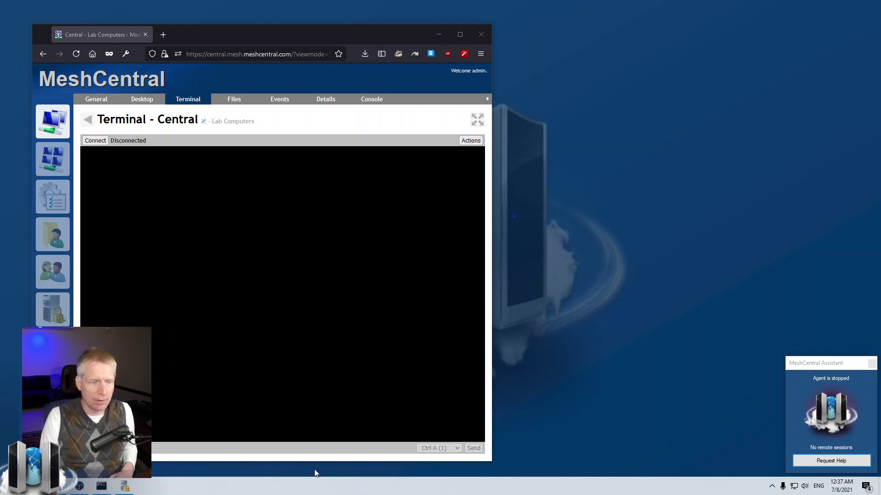
Return MeshCentral to the My Devices list and start the Mesh Agent service from Task Manager's list of services.
right_click(344, 487)
click(393, 443)
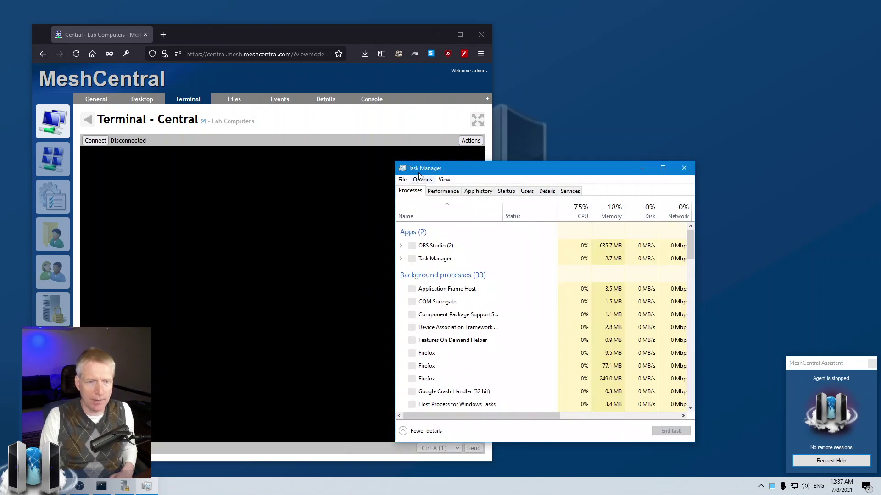
click(53, 121)
drag(552, 175, 596, 192)
click(615, 208)
key(m)
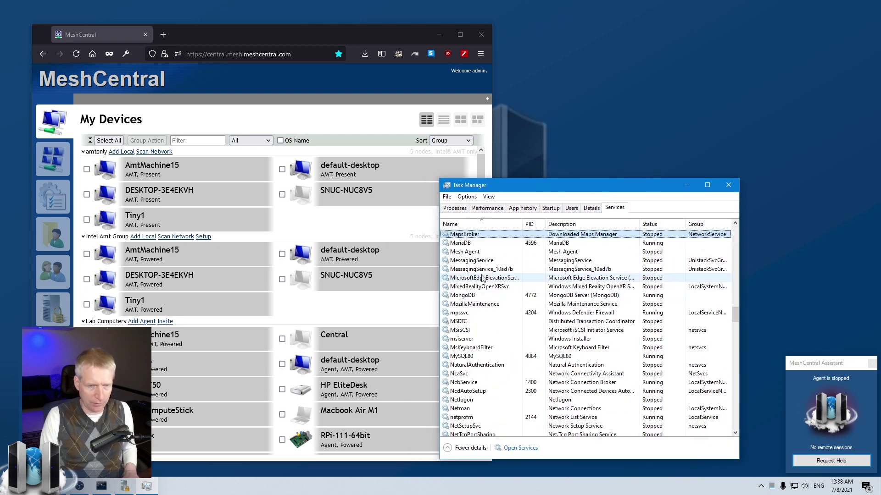
click(464, 252)
right_click(481, 252)
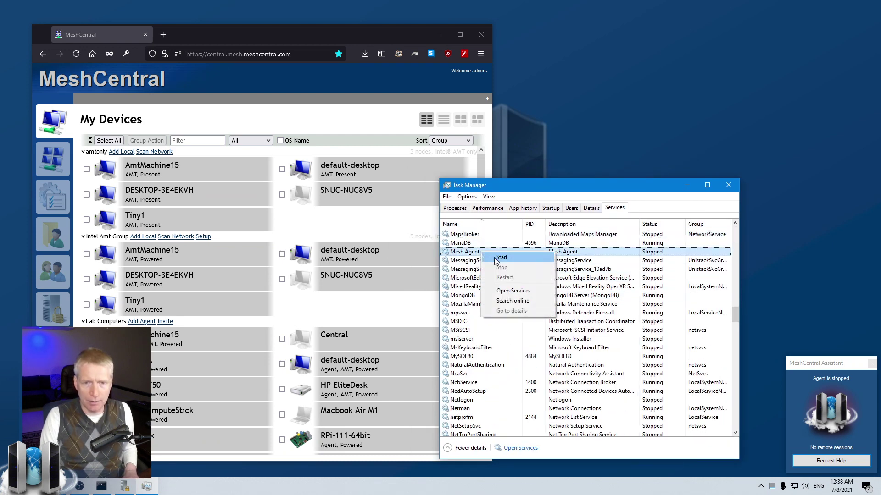
click(494, 259)
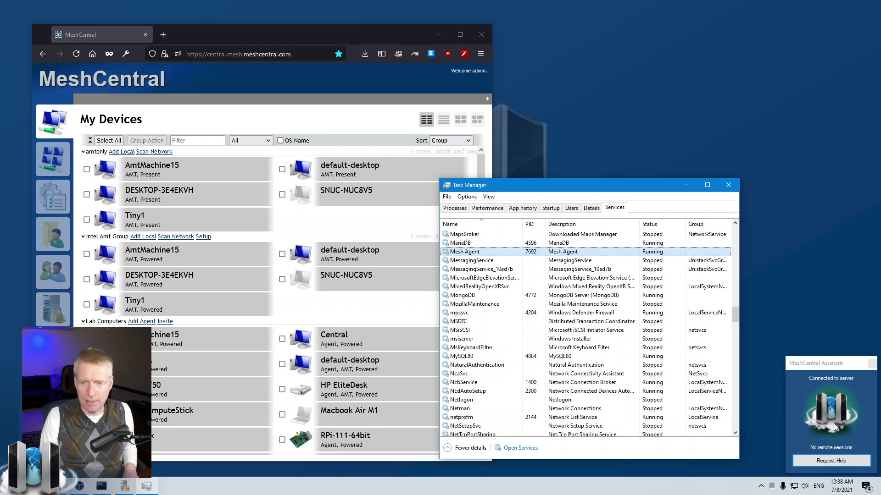
Close Task Manager, and connect and disconnect a terminal session to the Central device in Lab Computers.
click(728, 185)
click(374, 343)
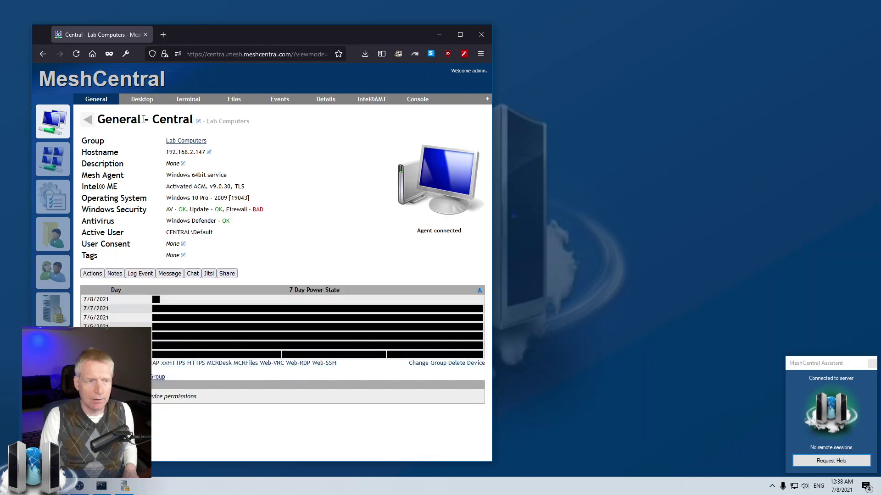
click(188, 99)
click(95, 141)
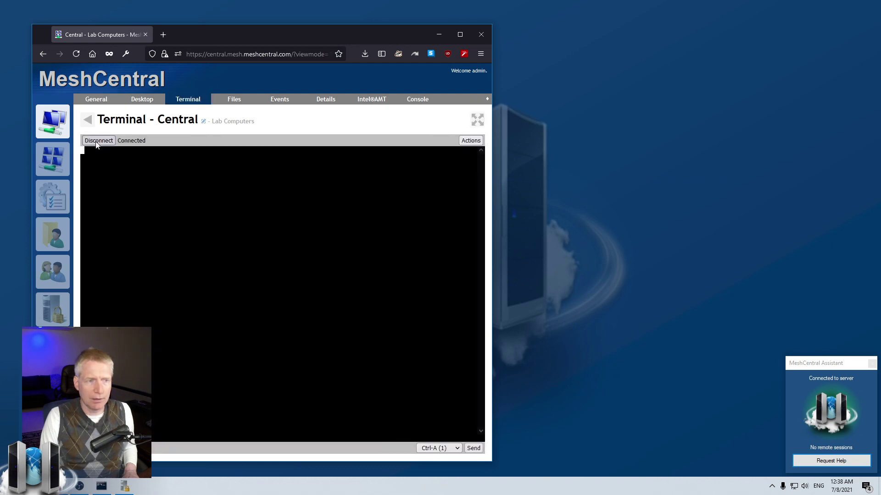
click(98, 140)
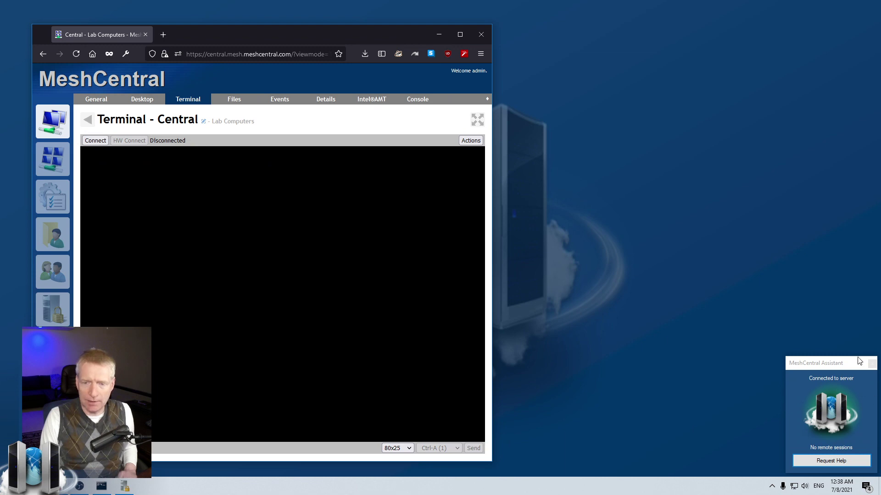
Examine the Assistant's Direct Connect and Mesh Agent selection options from the system tray, and return to the Assistant window.
click(772, 486)
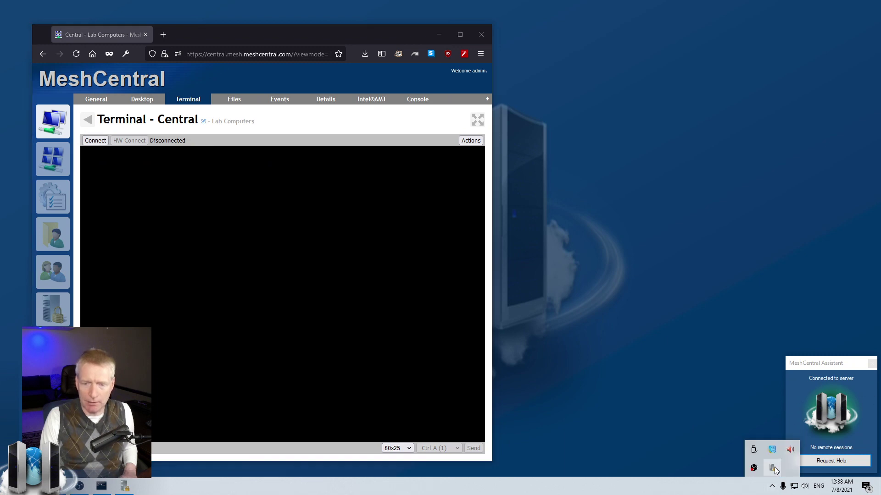
right_click(774, 468)
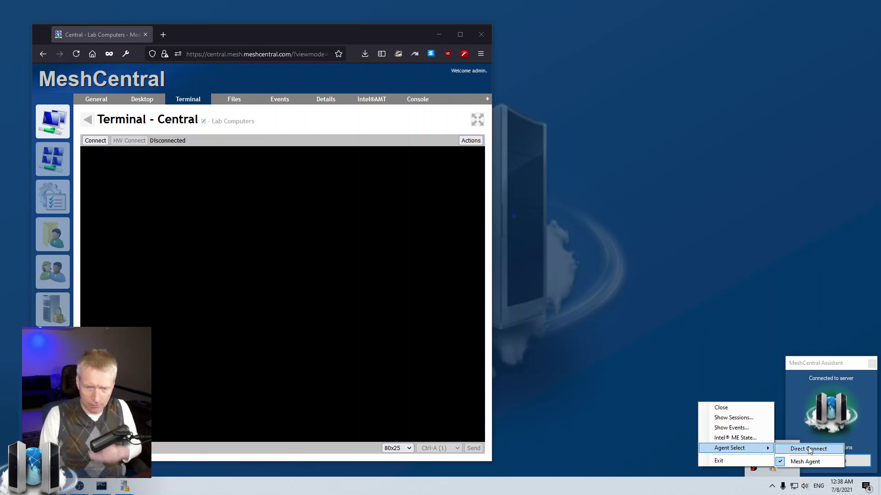
click(752, 373)
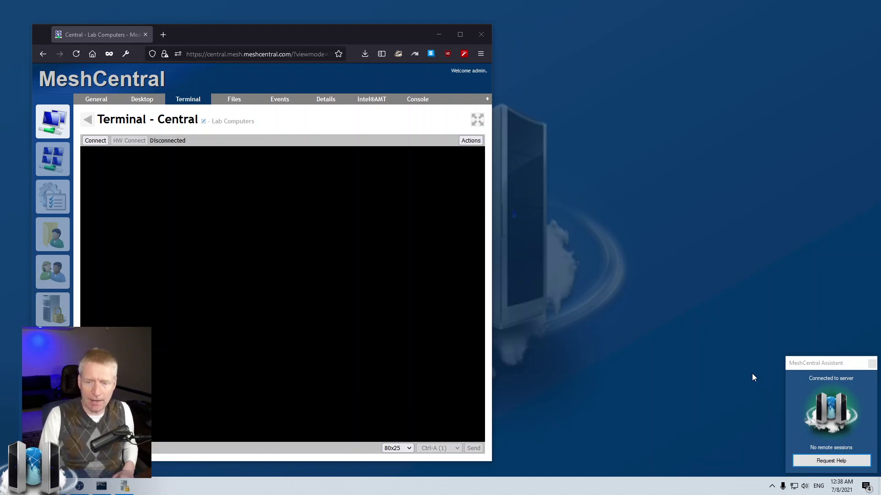
click(828, 362)
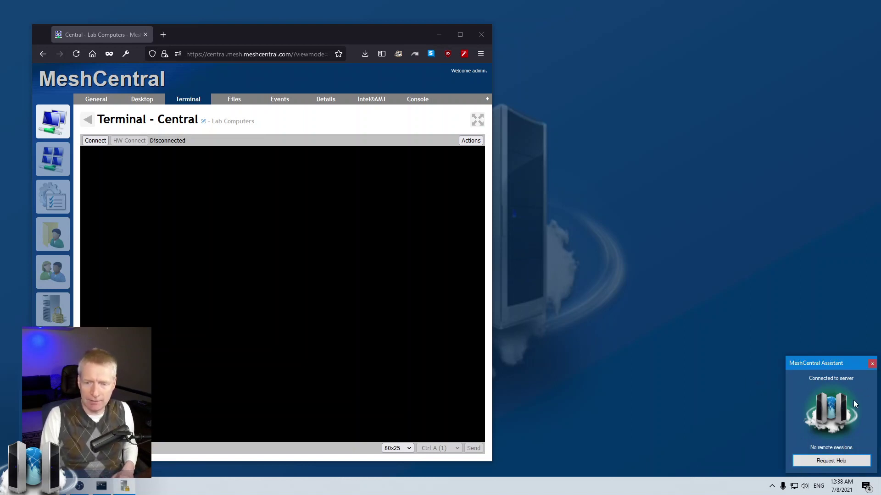